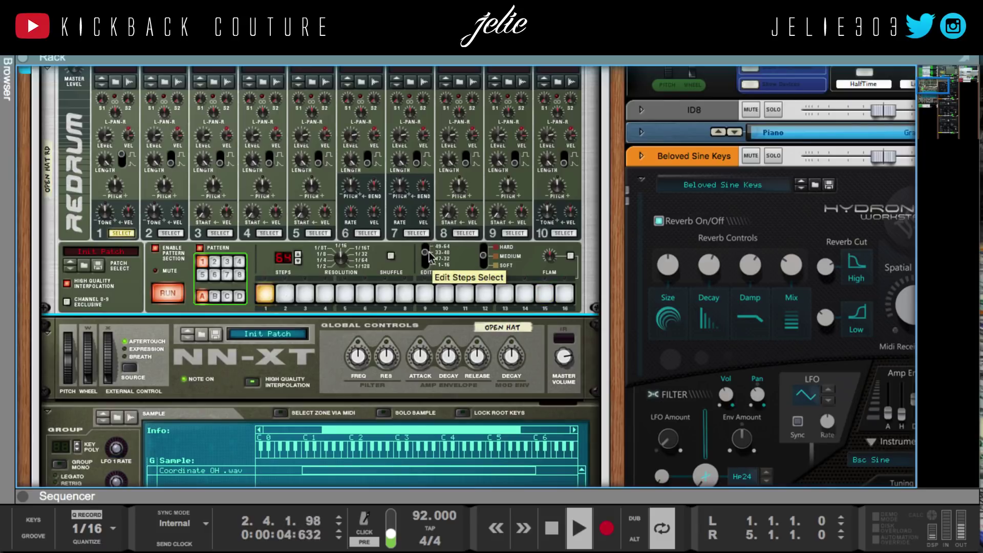
# - Add an open-hat hit on Redrum step 15 of the 33–48 step page
pyautogui.click(543, 295)
pyautogui.click(427, 252)
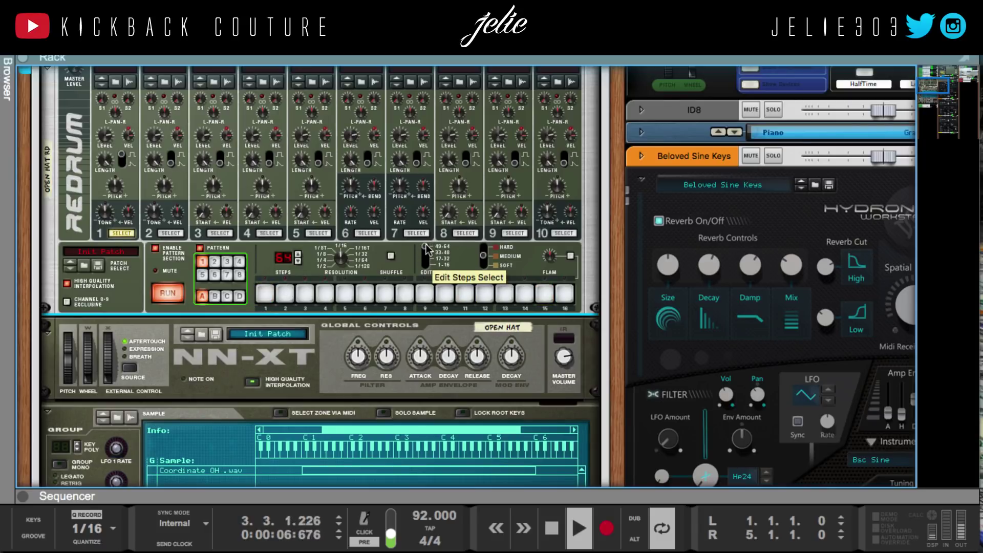
pyautogui.click(430, 258)
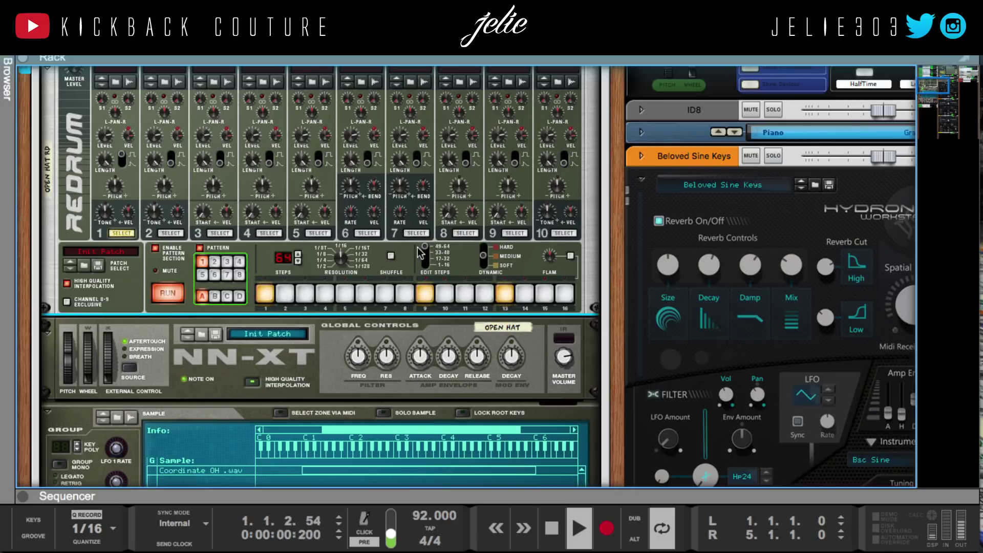
pyautogui.click(428, 250)
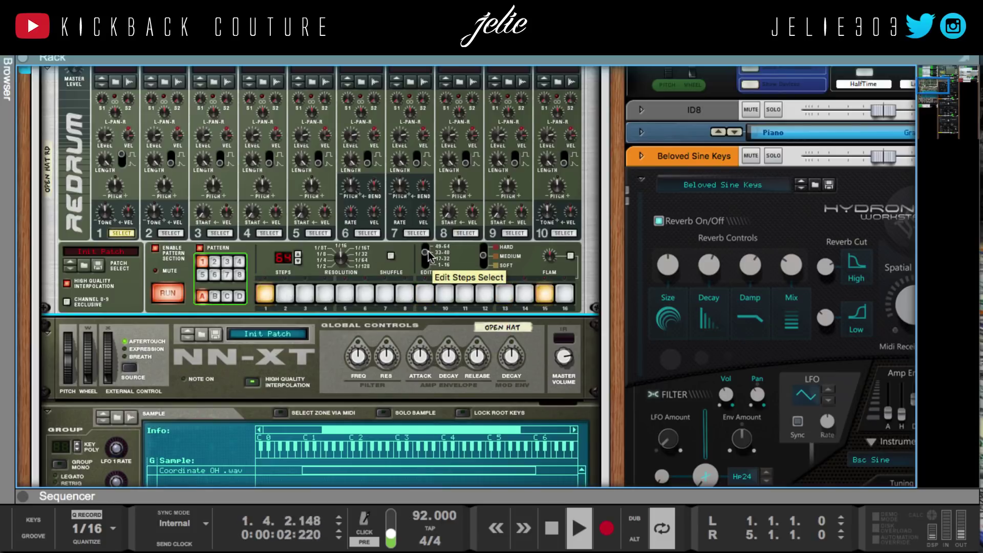
pyautogui.scroll(-1, 204, 353)
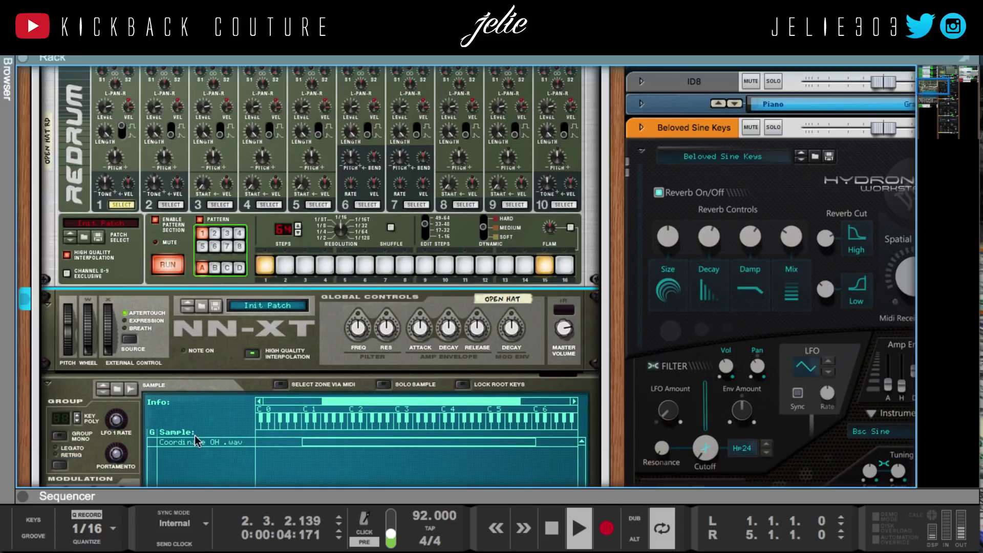
# - Select the Coordinate OH .wav zone and switch its NN-XT group to Group Mono
pyautogui.click(197, 442)
pyautogui.click(60, 435)
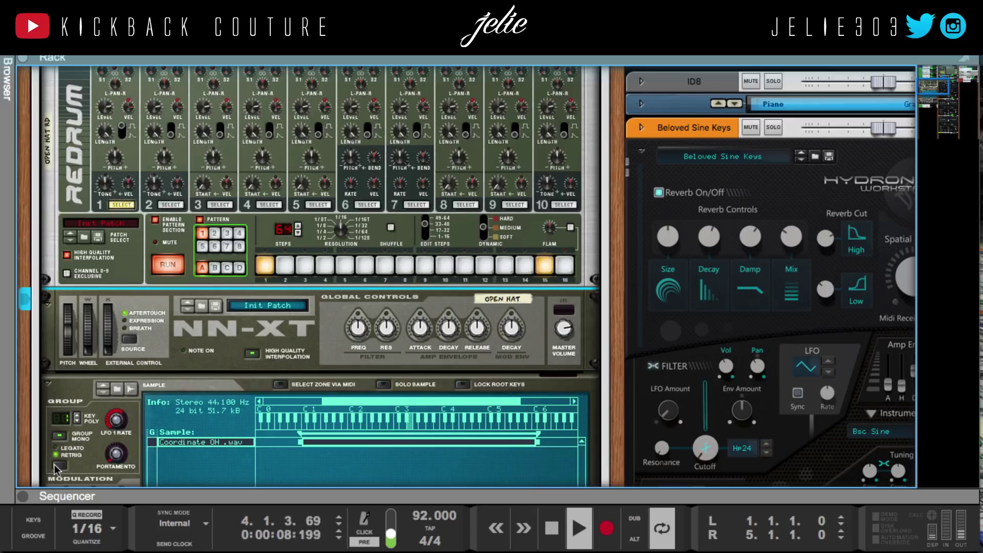
pyautogui.scroll(-1, 90, 454)
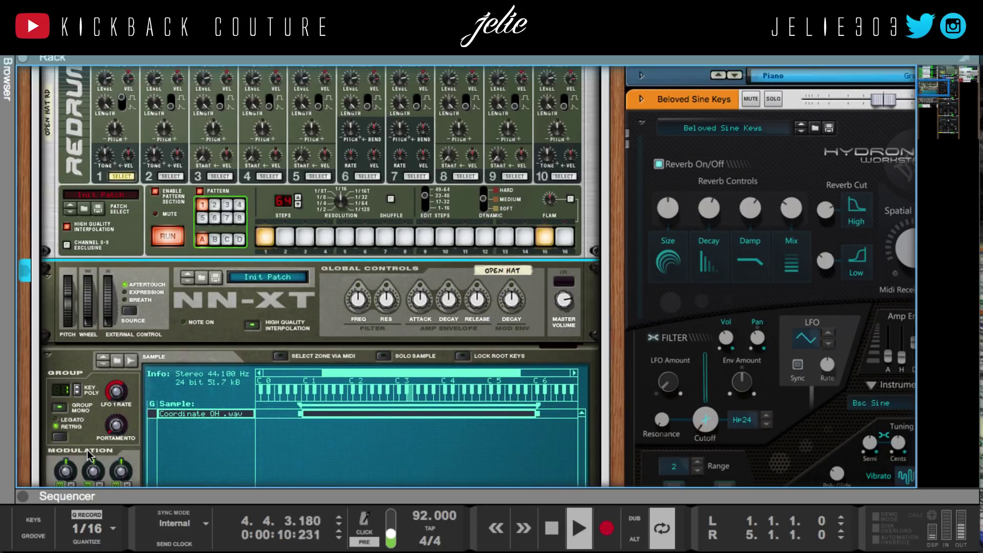
pyautogui.scroll(-3, 89, 455)
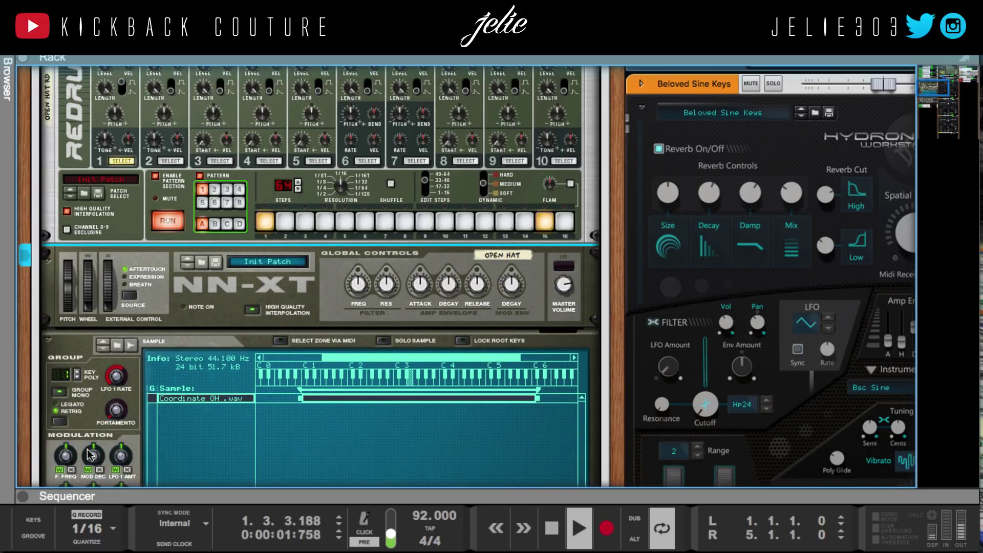
pyautogui.scroll(-4, 89, 455)
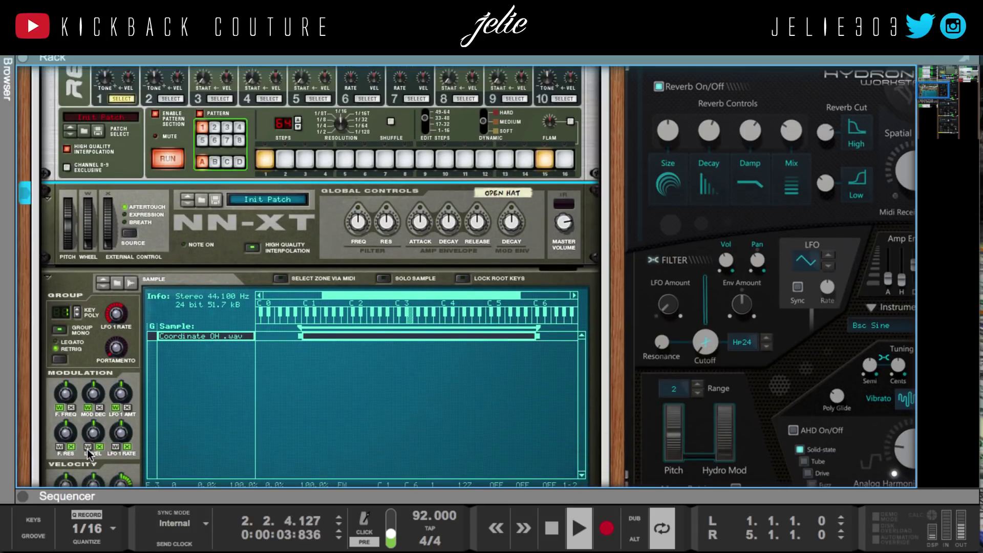
pyautogui.scroll(-3, 88, 454)
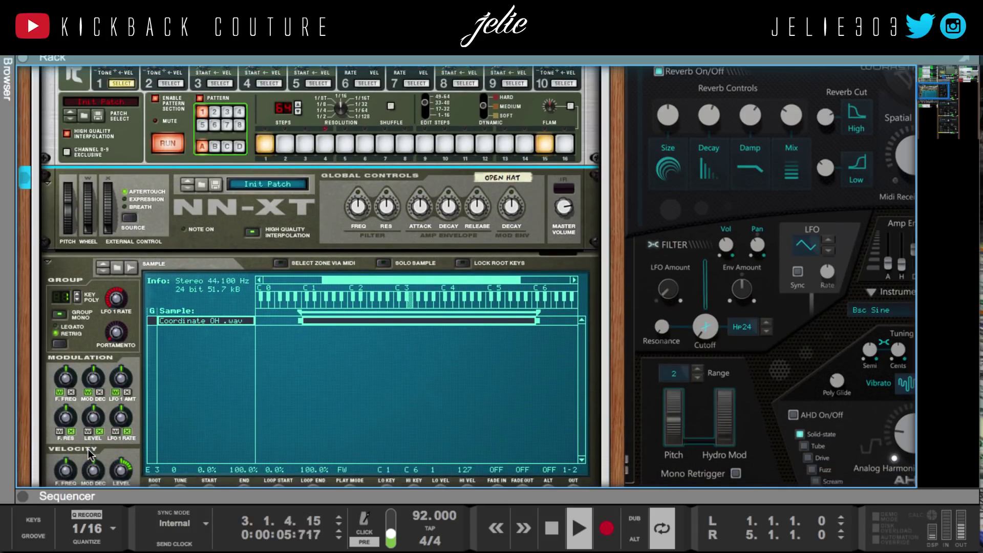
pyautogui.scroll(-2, 89, 454)
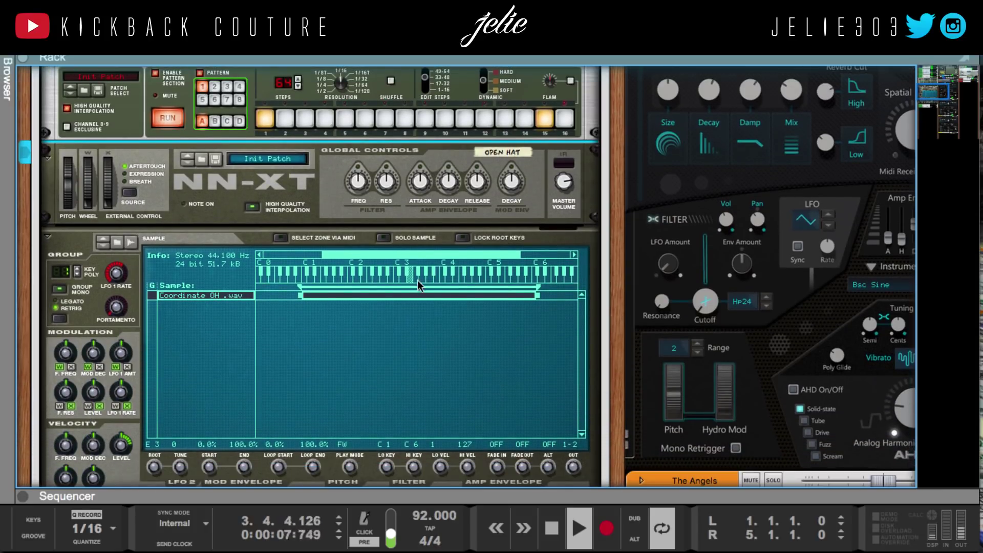
pyautogui.scroll(-15, 418, 285)
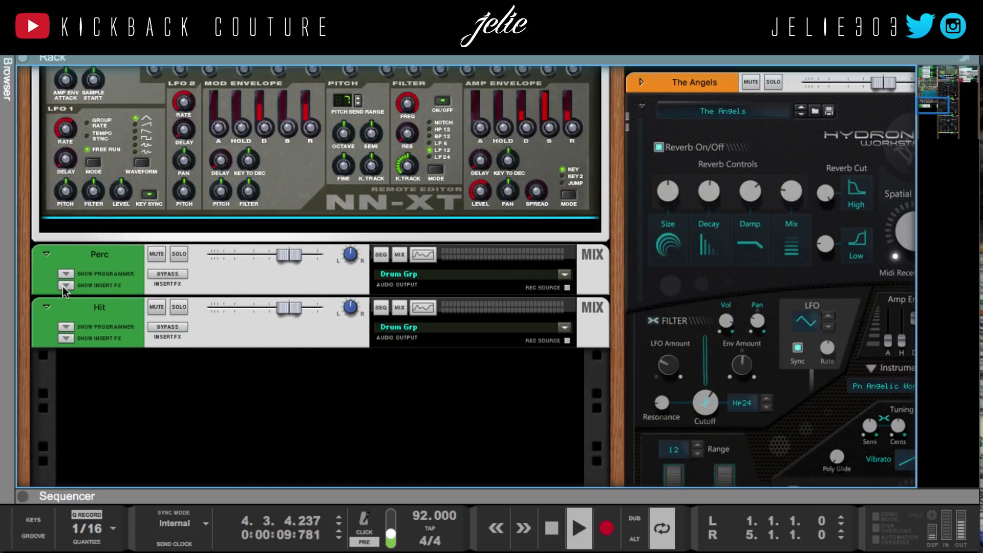
# - Show the Perc channel's devices and select the Conga Perc.wav zone in its NN-XT
pyautogui.click(65, 286)
pyautogui.scroll(-8, 117, 327)
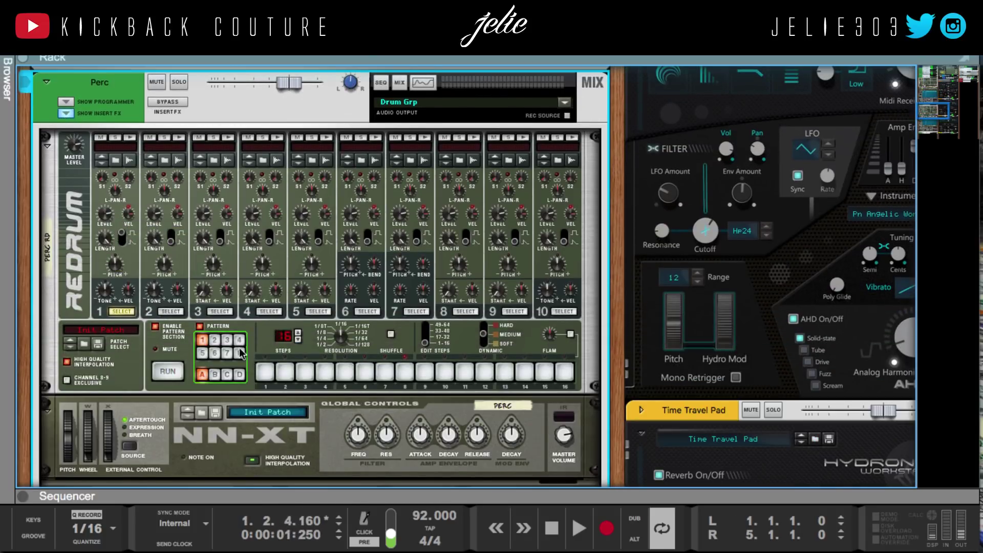
pyautogui.scroll(-13, 241, 354)
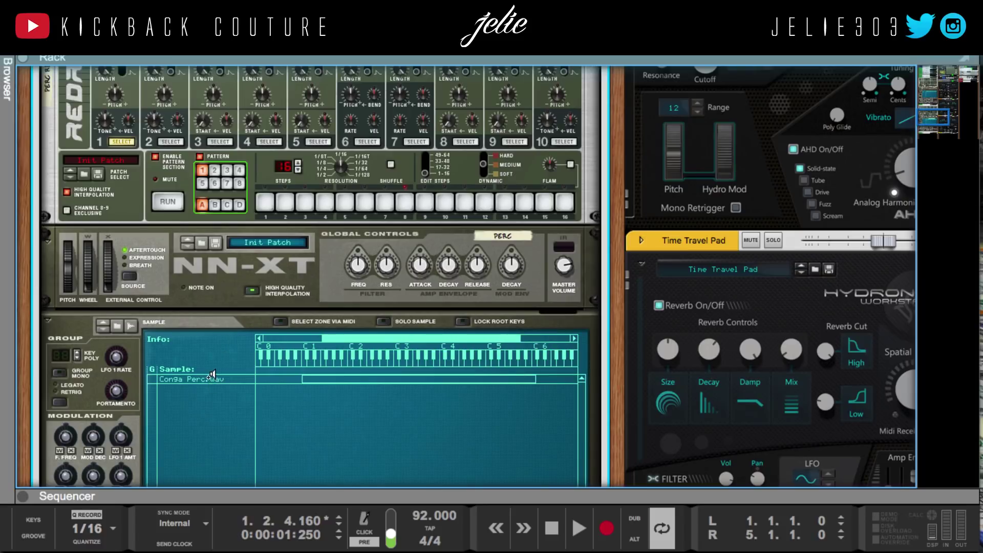
pyautogui.keyDown('alt'); pyautogui.click(210, 378); pyautogui.keyUp('alt')
pyautogui.keyDown('alt'); pyautogui.click(210, 378); pyautogui.keyUp('alt')
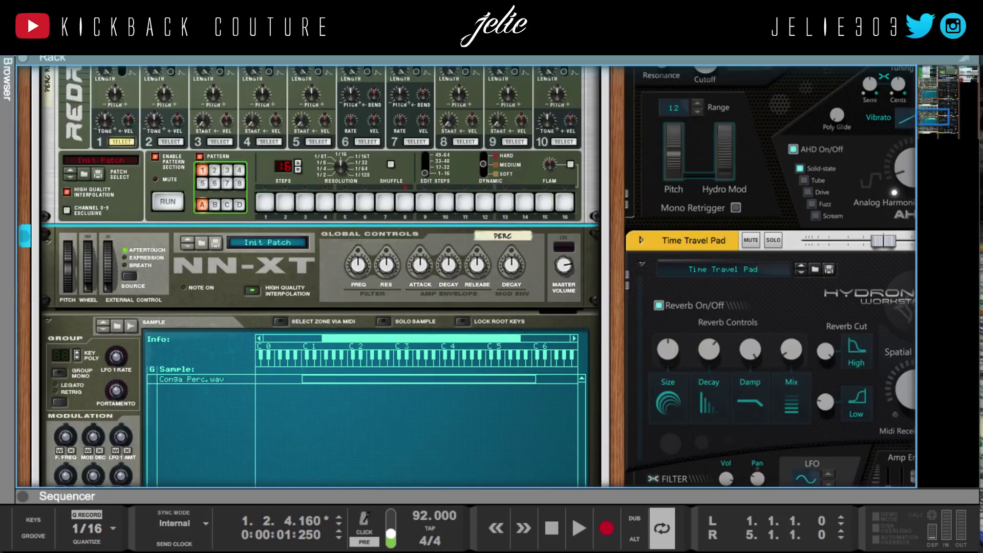
# - Browse to [KC] Spyder Demon Drumkit > Percs and audition samples, picking K.C. Rimshot Perc.wav
pyautogui.click(8, 57)
pyautogui.click(162, 82)
pyautogui.click(166, 102)
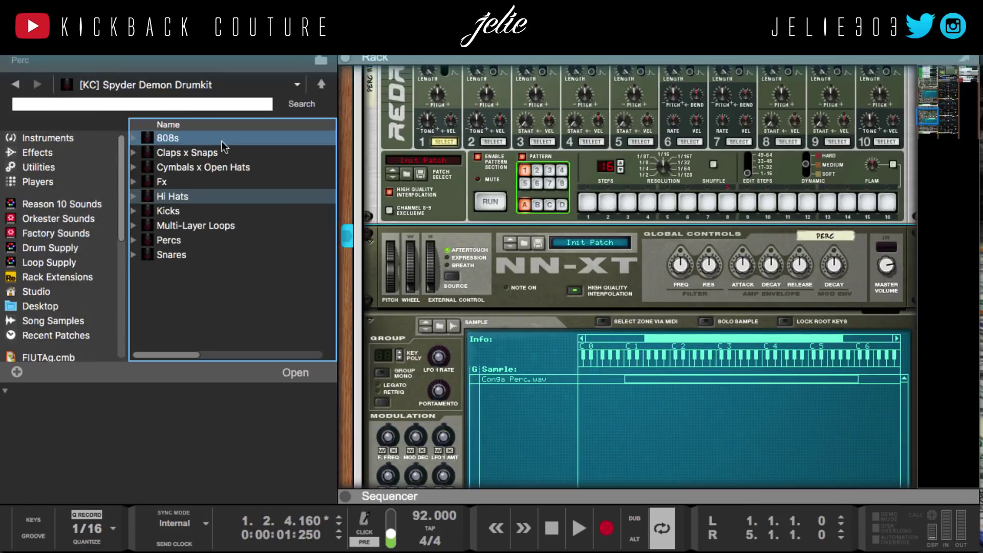
pyautogui.click(213, 235)
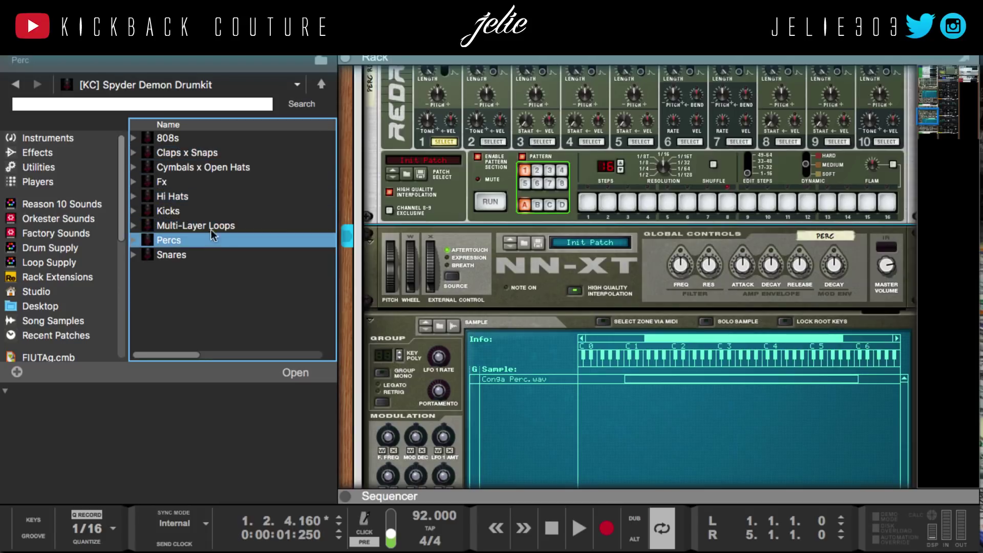
pyautogui.doubleClick(213, 235)
pyautogui.click(228, 151)
pyautogui.click(229, 138)
pyautogui.click(227, 167)
pyautogui.click(233, 198)
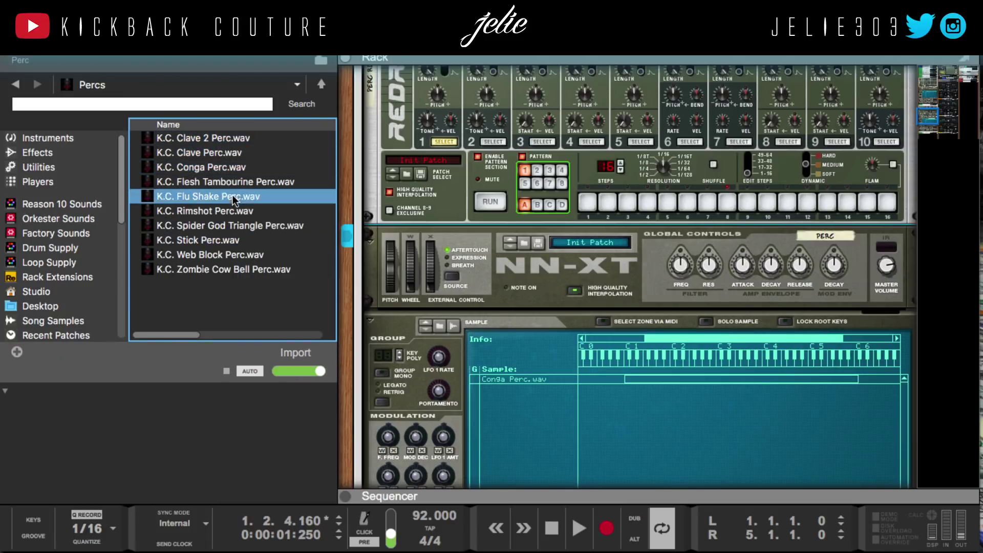
pyautogui.click(231, 182)
pyautogui.click(232, 212)
# - Load K.C. Rimshot Perc.wav into the Perc NN-XT, delete the Conga zone, and close the browser
pyautogui.moveTo(232, 211); pyautogui.dragTo(551, 408)
pyautogui.click(541, 378)
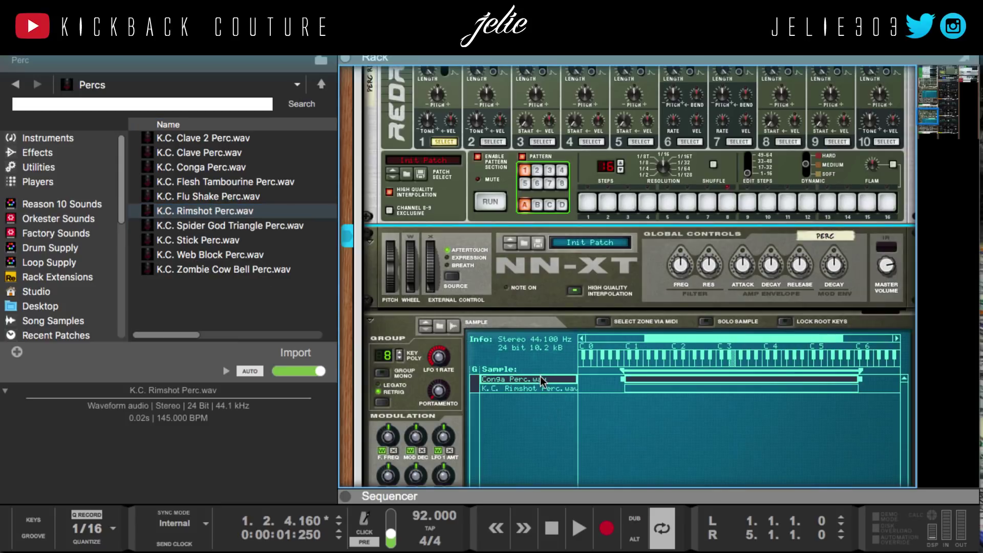
pyautogui.press('Delete')
pyautogui.press('F3')
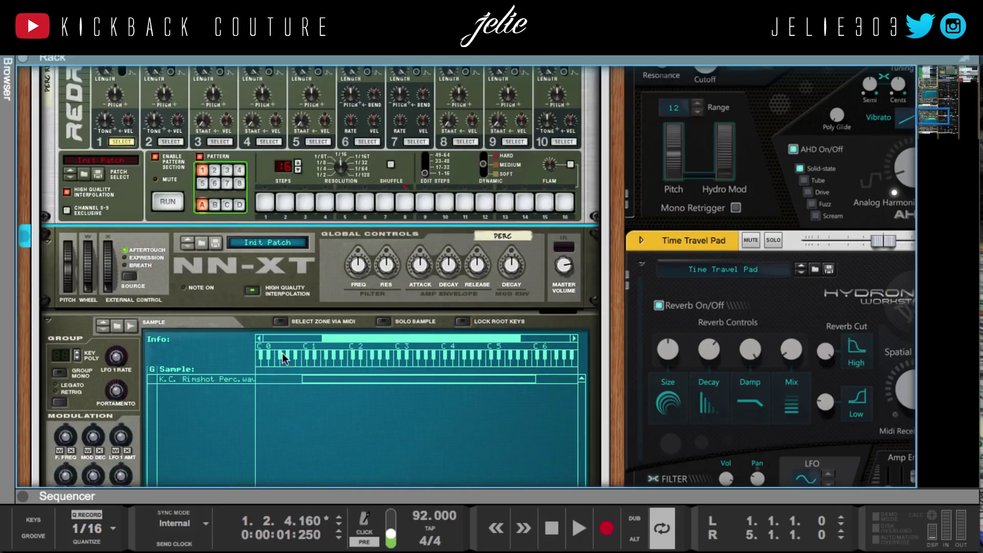
# - Add a rimshot hit on step 2 of the Perc pattern while it plays
pyautogui.scroll(3, 282, 358)
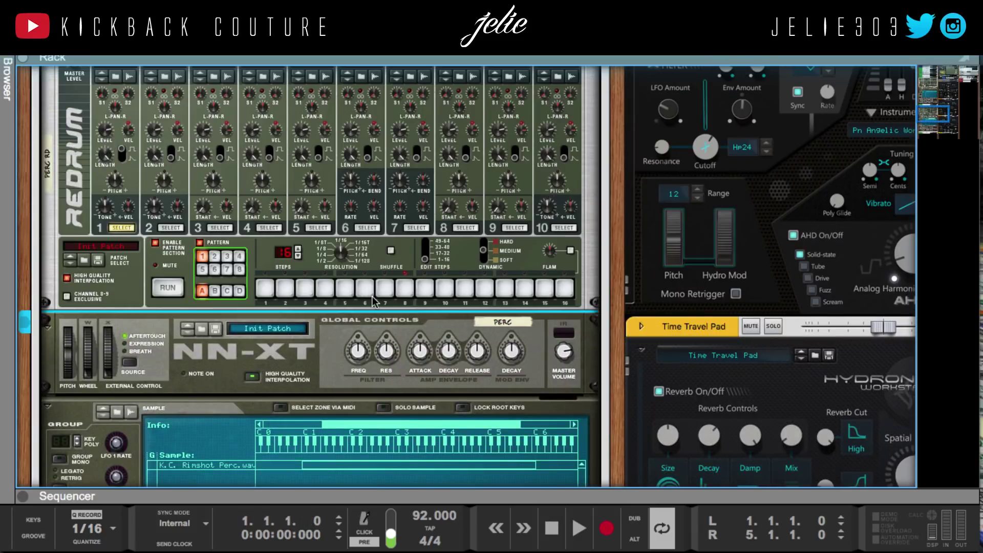
pyautogui.press('space')
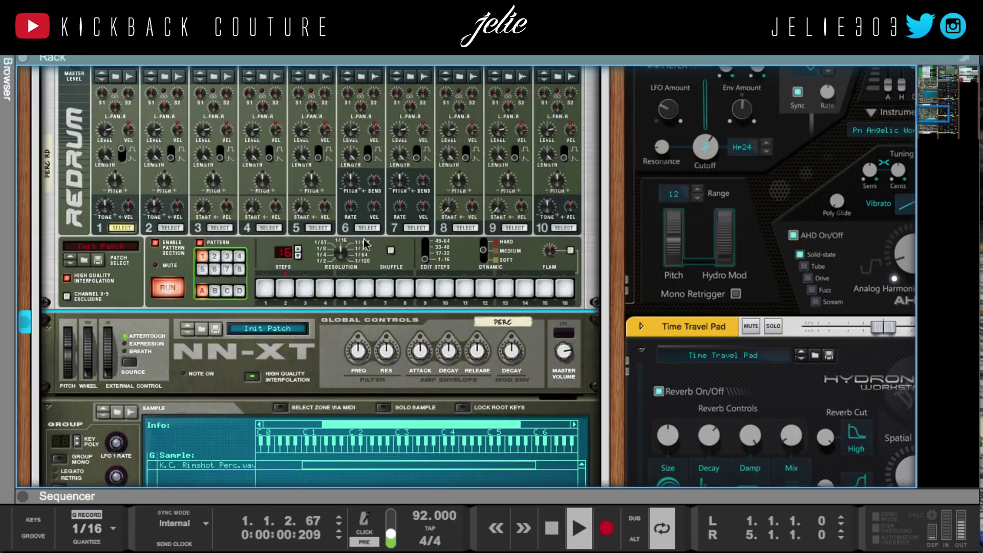
pyautogui.click(285, 288)
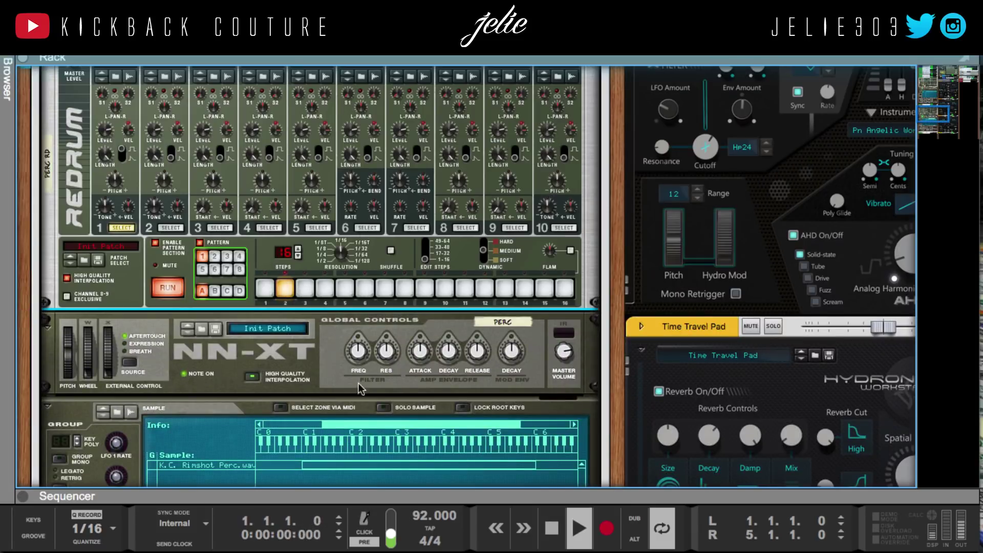
pyautogui.press('space')
# - Select and audition the K.C. Rimshot Perc.wav zone, then play the pattern again
pyautogui.click(242, 465)
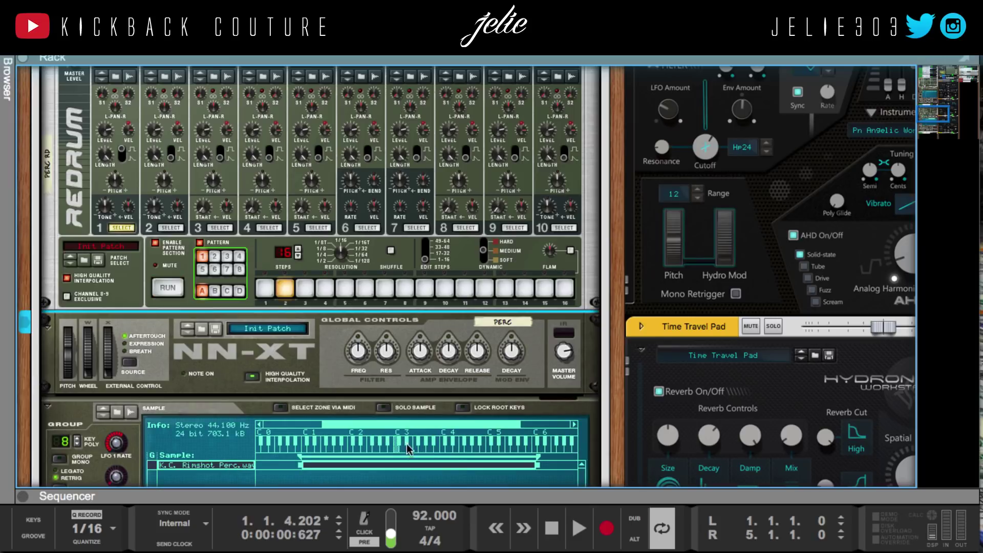
pyautogui.rightClick(413, 447)
pyautogui.click(413, 452)
pyautogui.click(410, 444)
pyautogui.press('space')
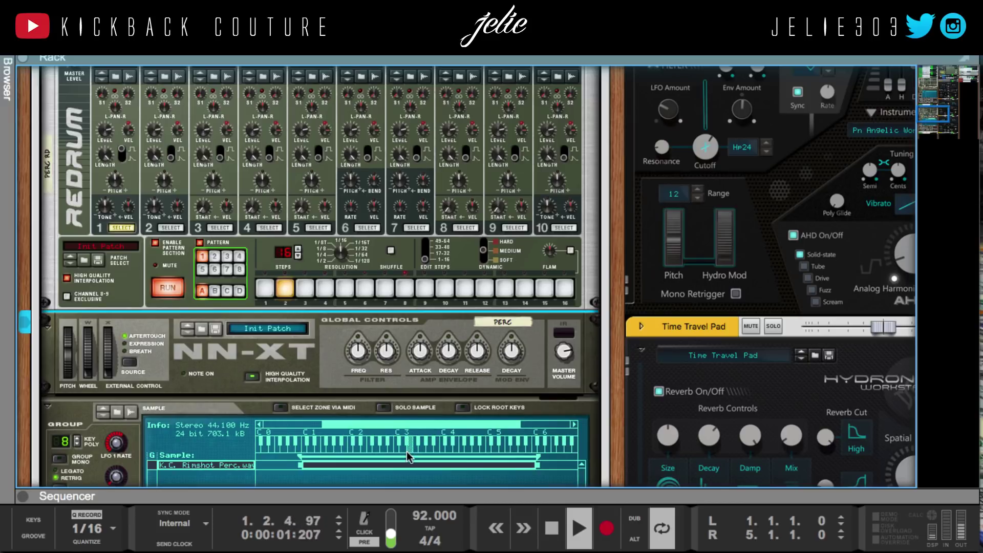
# - Switch to the sequencer's song arrangement and play it from the start
pyautogui.scroll(-5, 331, 434)
pyautogui.scroll(-10, 332, 435)
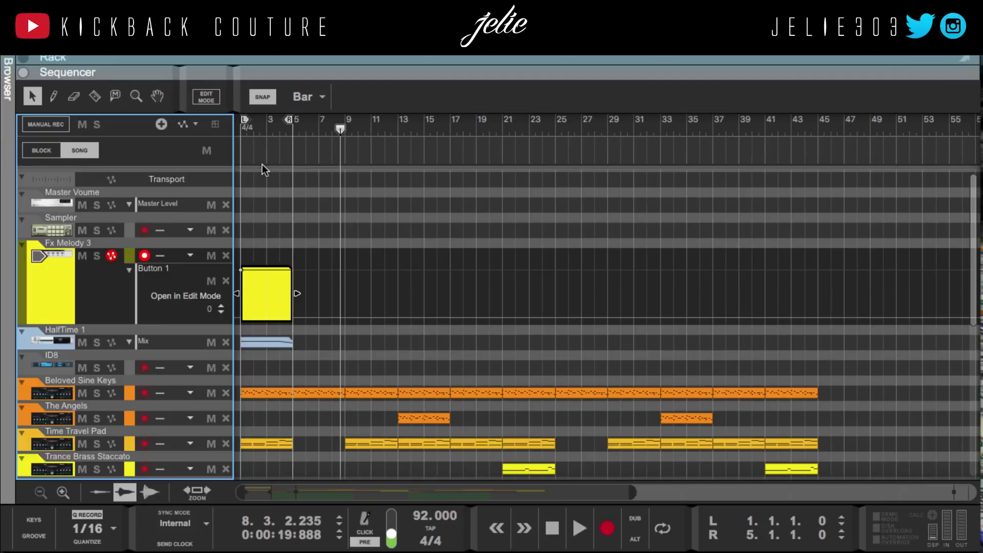
pyautogui.hotkey('shift', 'Return')
pyautogui.press('space')
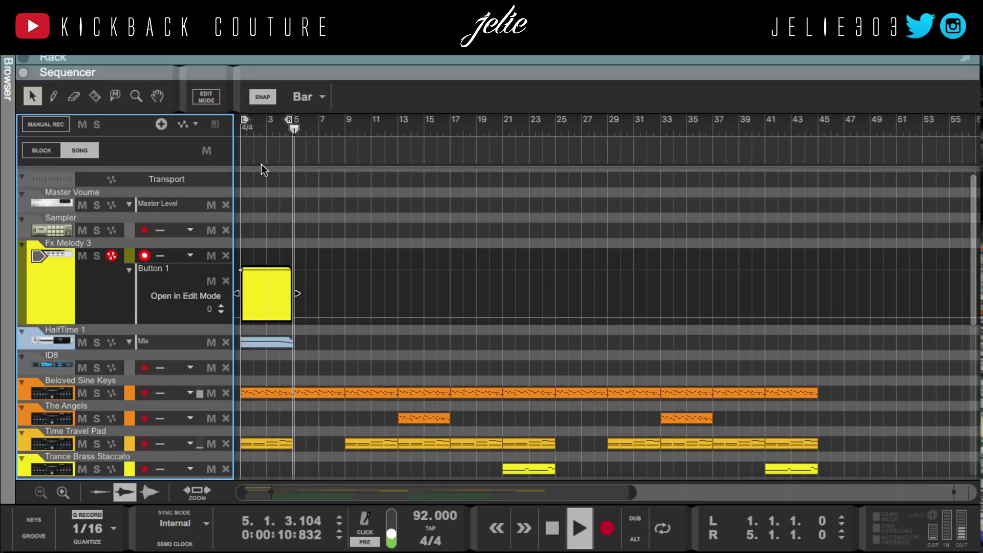
# - Collapse the Fx Melody 3 track's extra lane and play the arrangement from bar 5
pyautogui.click(260, 222)
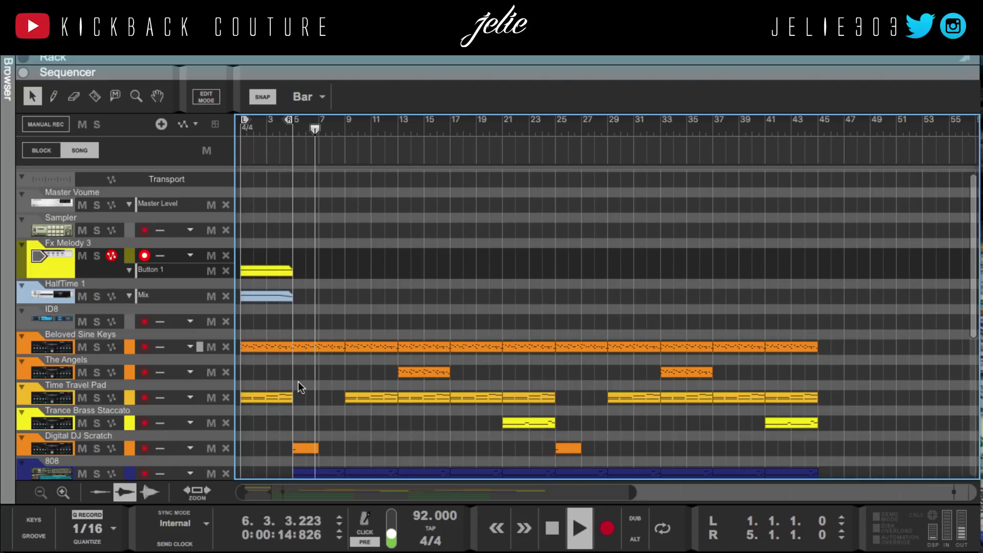
pyautogui.press('space')
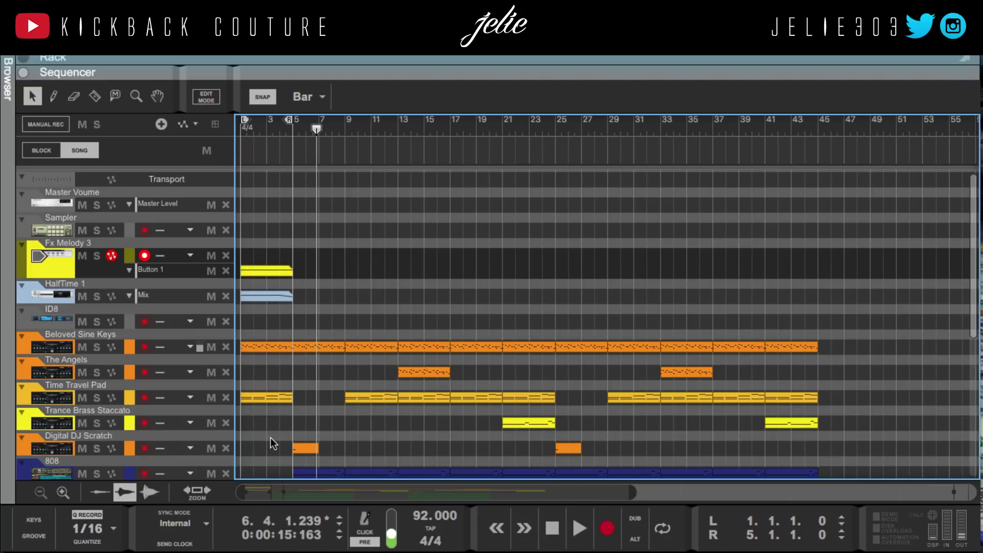
pyautogui.click(293, 128)
pyautogui.press('space')
pyautogui.press('space')
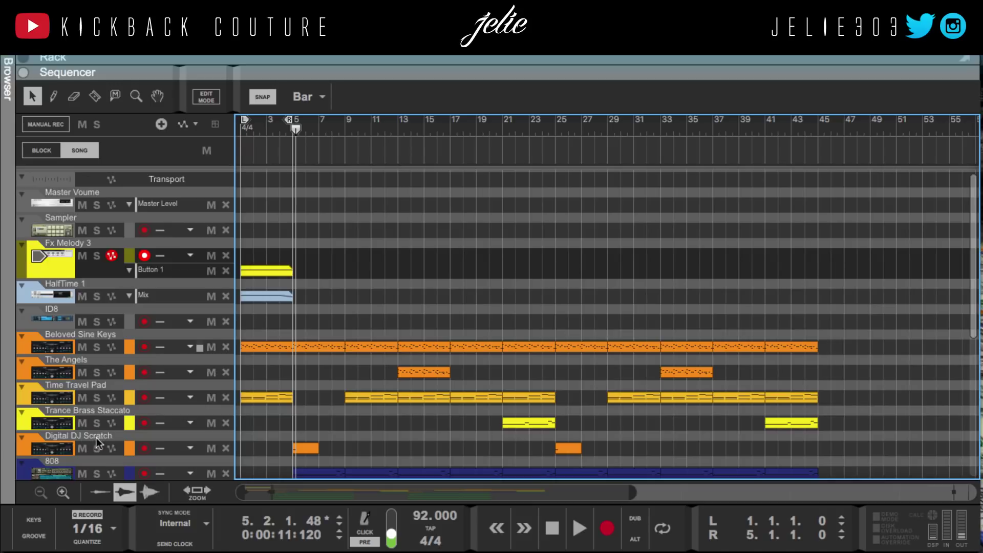
# - Delete the Digital DJ Scratch track with its whole device group, then play from bar 1
pyautogui.click(24, 449)
pyautogui.press('BackSpace')
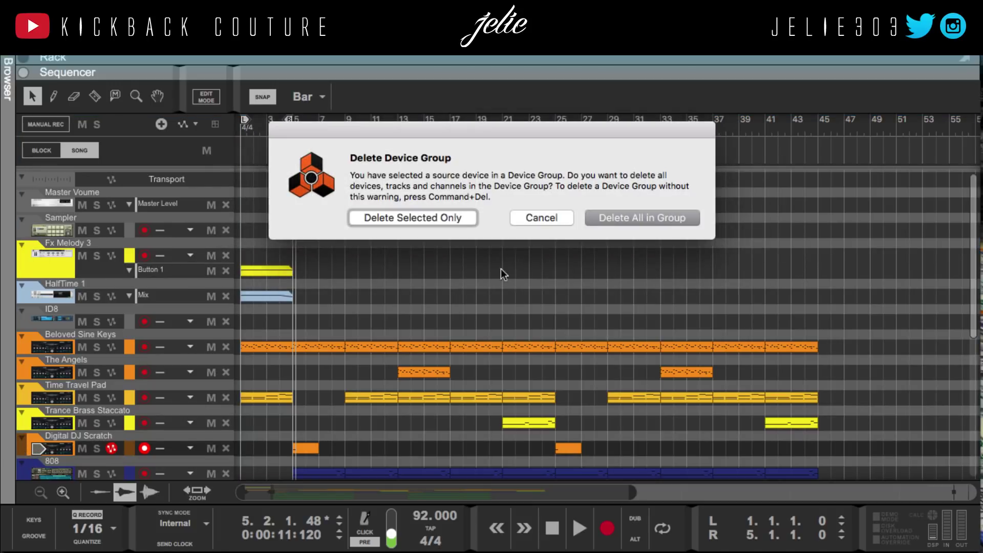
pyautogui.click(678, 220)
pyautogui.press('Home')
pyautogui.press('space')
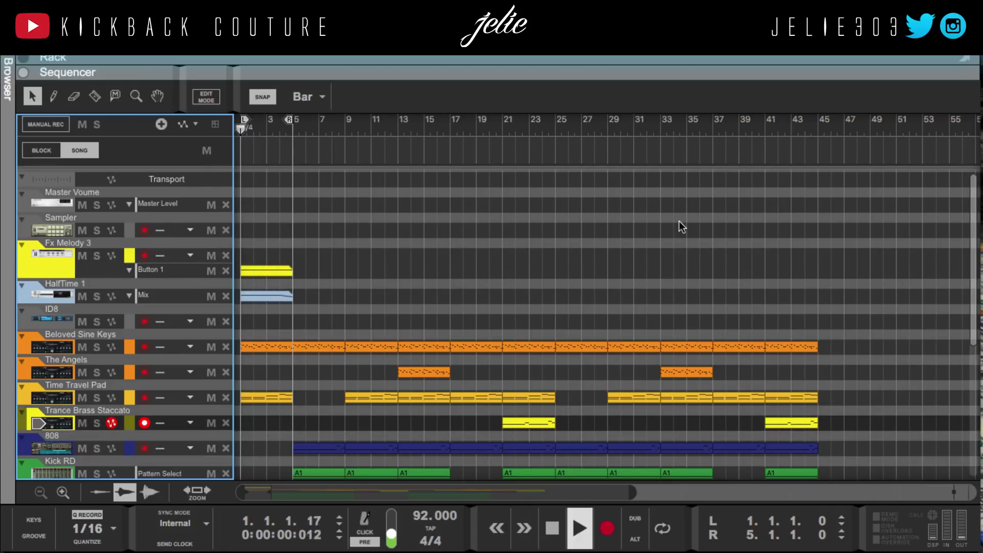
# - Copy the first Fx Melody 3 and HalfTime 1 clips so they also play at bar 17
pyautogui.moveTo(358, 247); pyautogui.dragTo(725, 296)
pyautogui.scroll(-1, 512, 303)
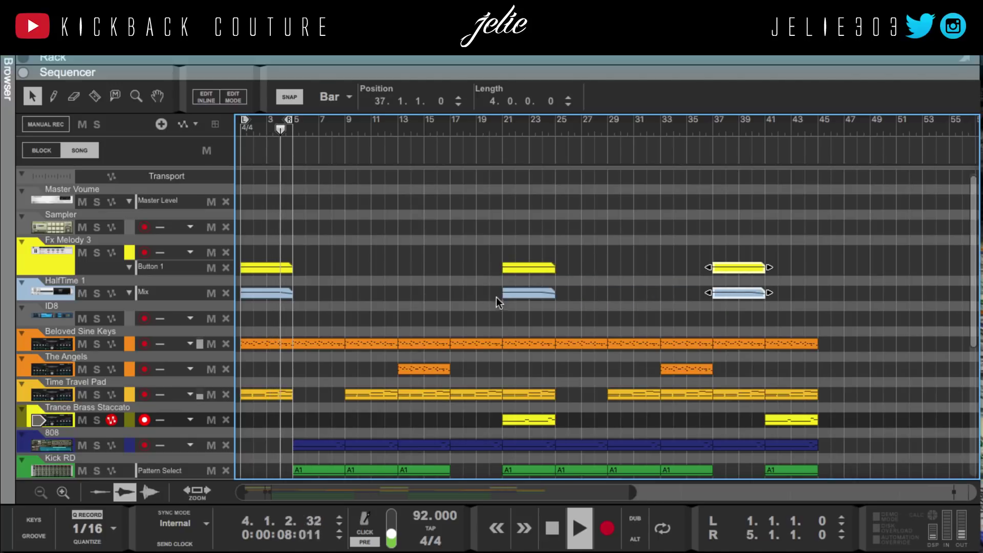
pyautogui.click(502, 120)
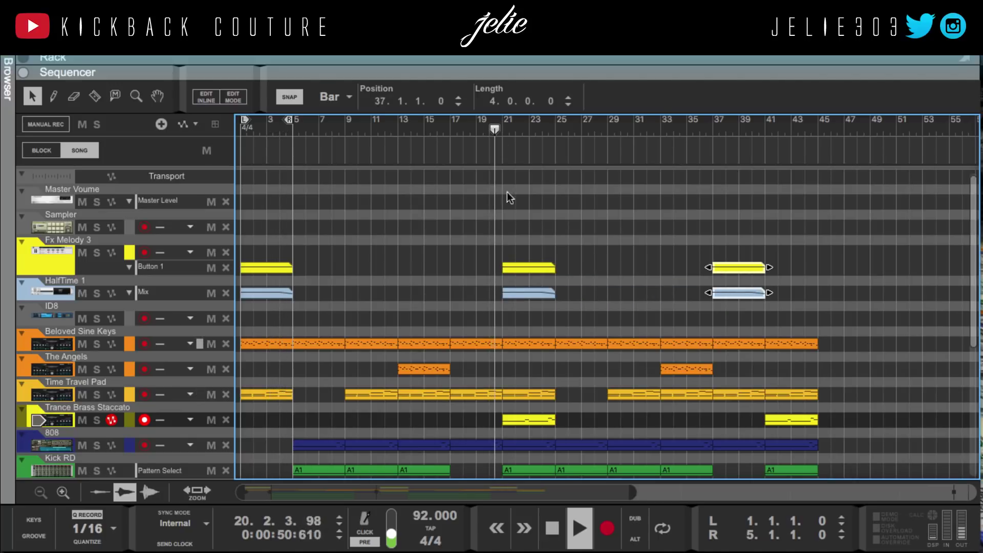
pyautogui.scroll(-1, 508, 290)
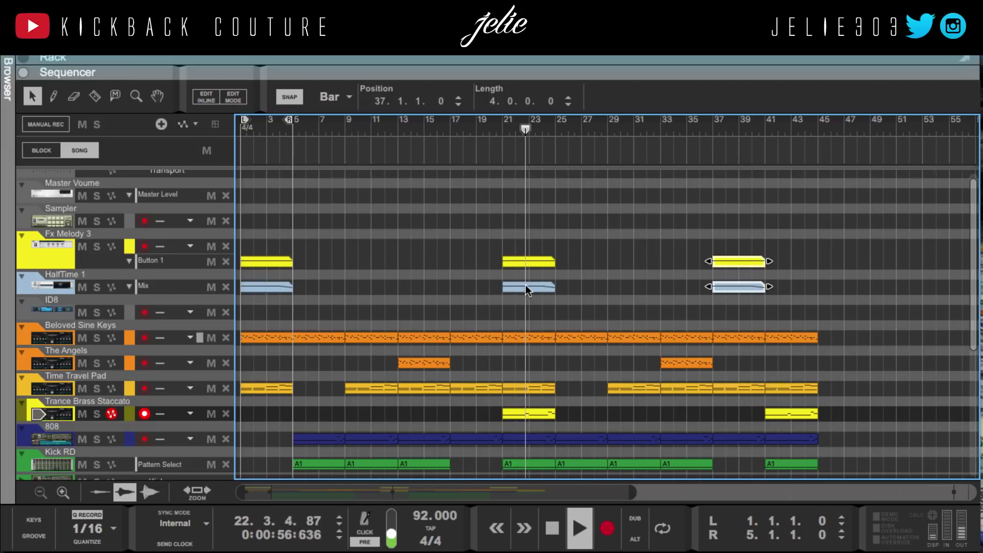
pyautogui.click(451, 123)
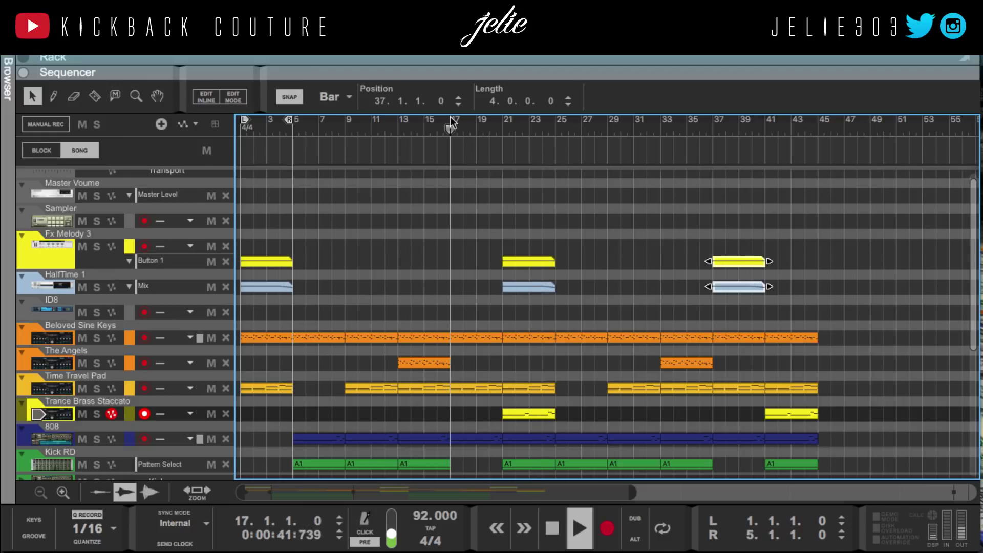
pyautogui.moveTo(525, 287); pyautogui.dragTo(474, 286)
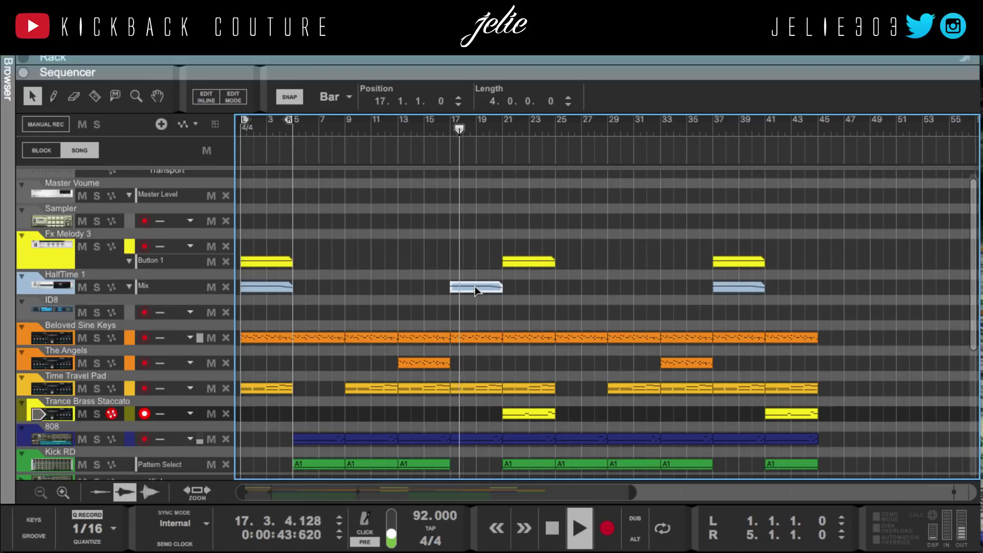
pyautogui.moveTo(528, 257); pyautogui.dragTo(476, 260)
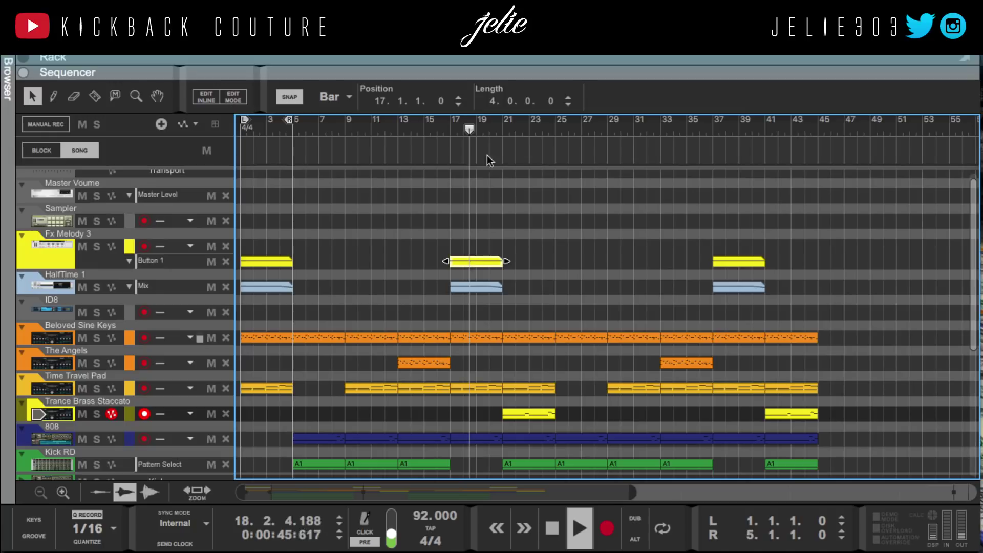
pyautogui.click(444, 118)
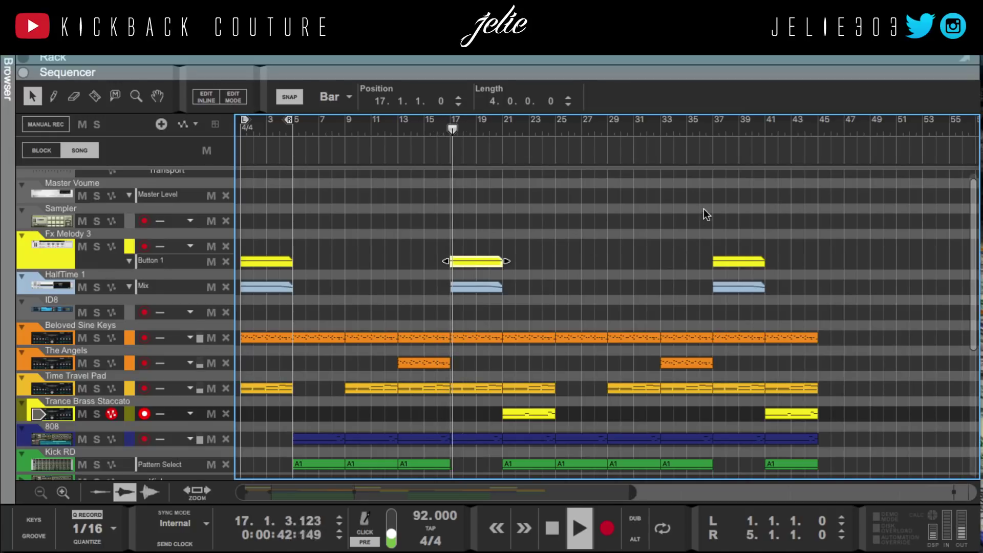
# - Delete the bar-37 melody clips and every clip from bar 25 onward
pyautogui.moveTo(703, 207); pyautogui.dragTo(738, 292)
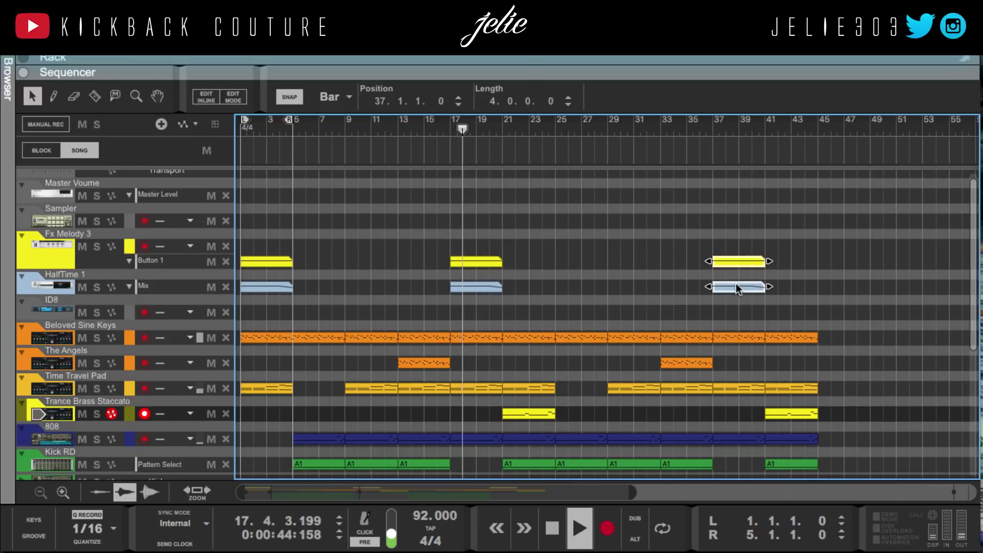
pyautogui.press('Delete')
pyautogui.moveTo(870, 275); pyautogui.dragTo(575, 548)
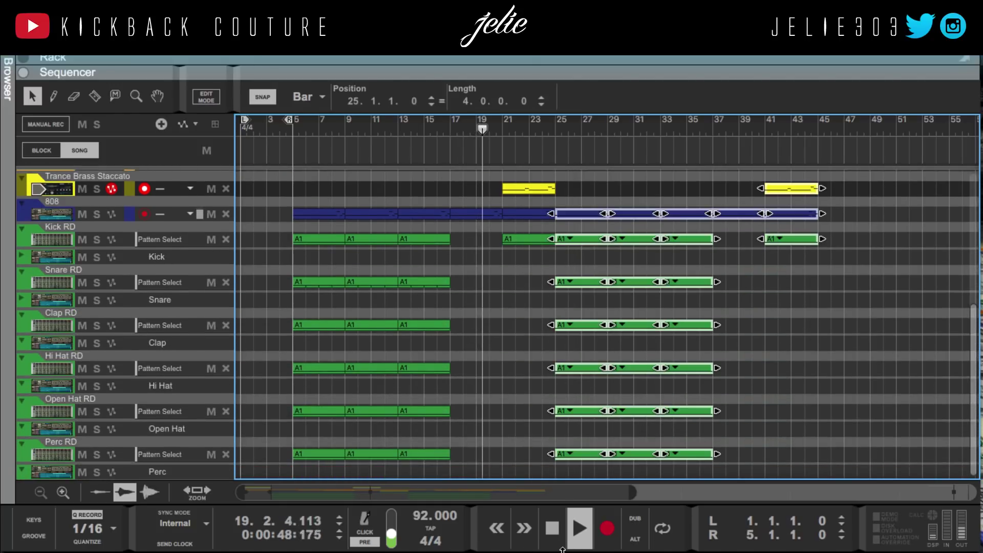
pyautogui.press('Delete')
# - Duplicate the bar 5–25 clips to fill bars 25–45
pyautogui.scroll(10, 647, 310)
pyautogui.moveTo(588, 221); pyautogui.dragTo(310, 548)
pyautogui.hotkey('ctrl', 'd')
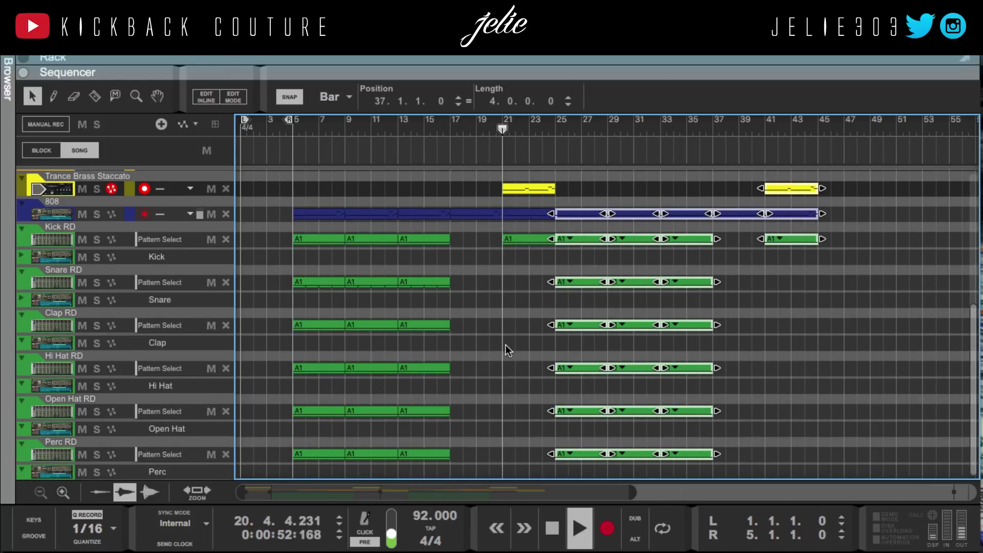
pyautogui.scroll(1, 506, 343)
pyautogui.scroll(-1, 499, 337)
pyautogui.scroll(8, 500, 329)
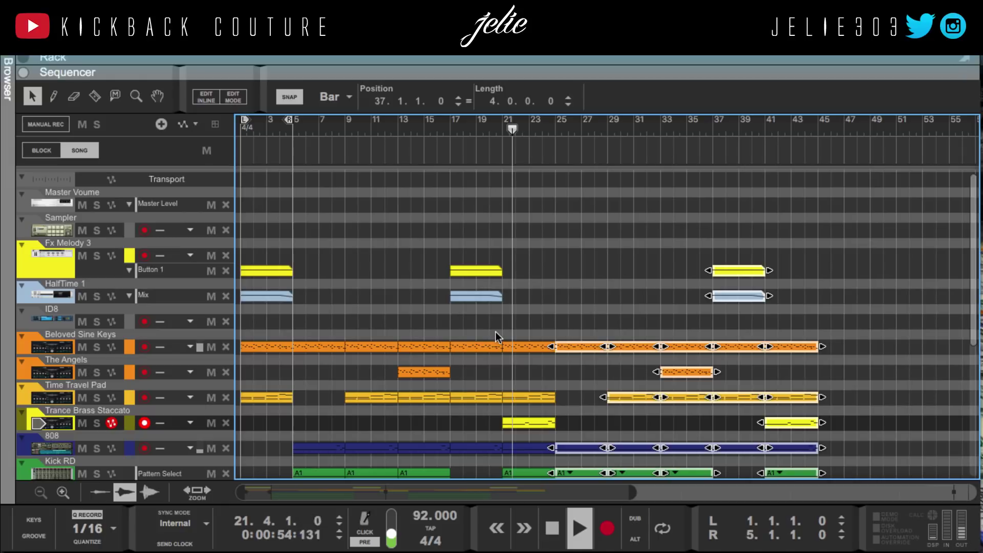
# - Draw Intro/Outro blocks over the song start and duplicate them to bars 25–45
pyautogui.click(495, 336)
pyautogui.press('w')
pyautogui.click(532, 100)
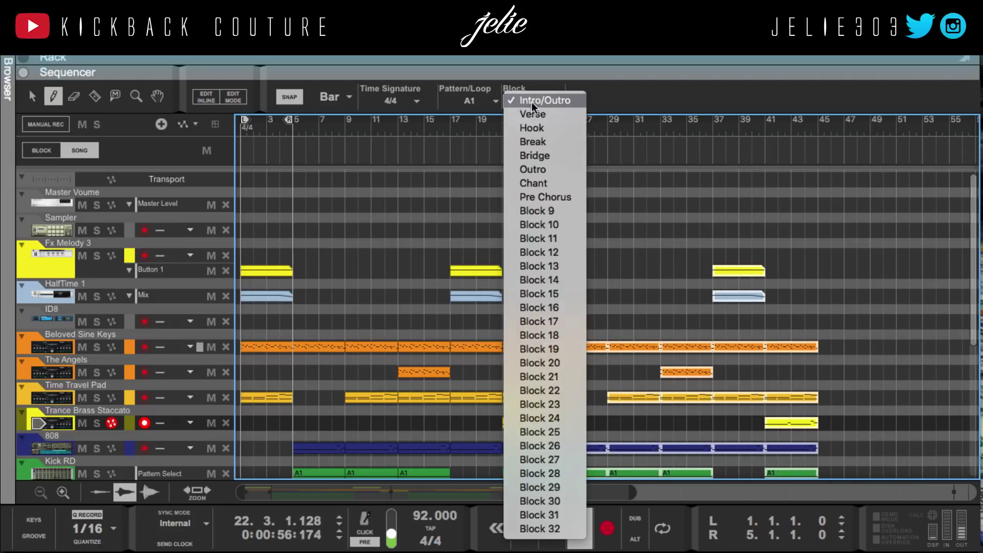
pyautogui.click(535, 101)
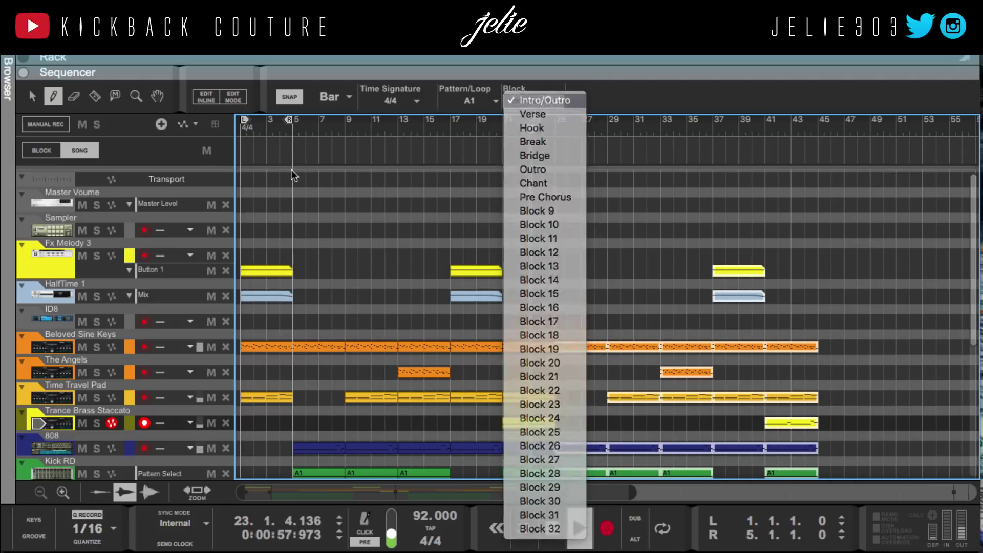
pyautogui.moveTo(246, 143)
pyautogui.mouseDown()
pyautogui.moveTo(291, 172)
pyautogui.moveTo(378, 145)
pyautogui.moveTo(558, 165)
pyautogui.mouseUp()
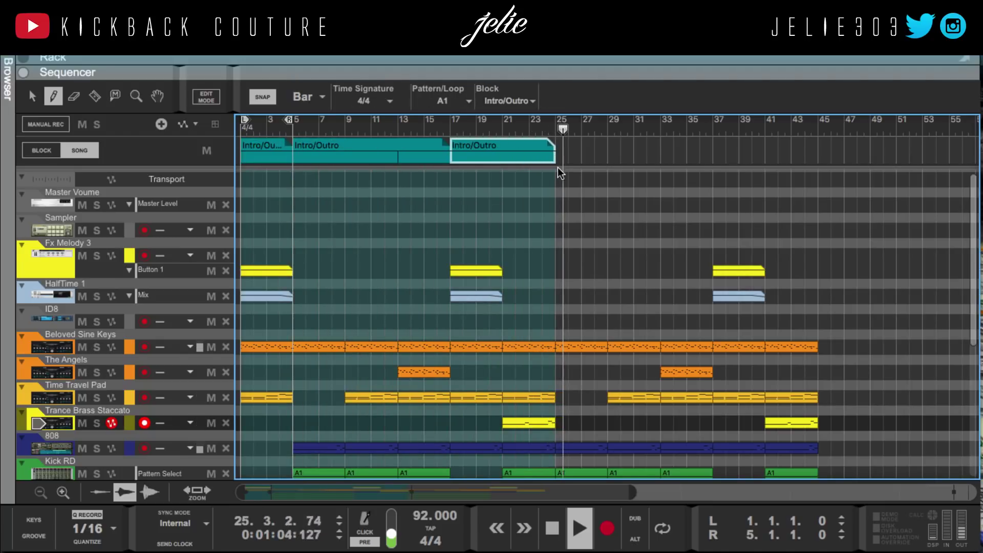
pyautogui.press('q')
pyautogui.click(356, 158)
pyautogui.press('super+d')
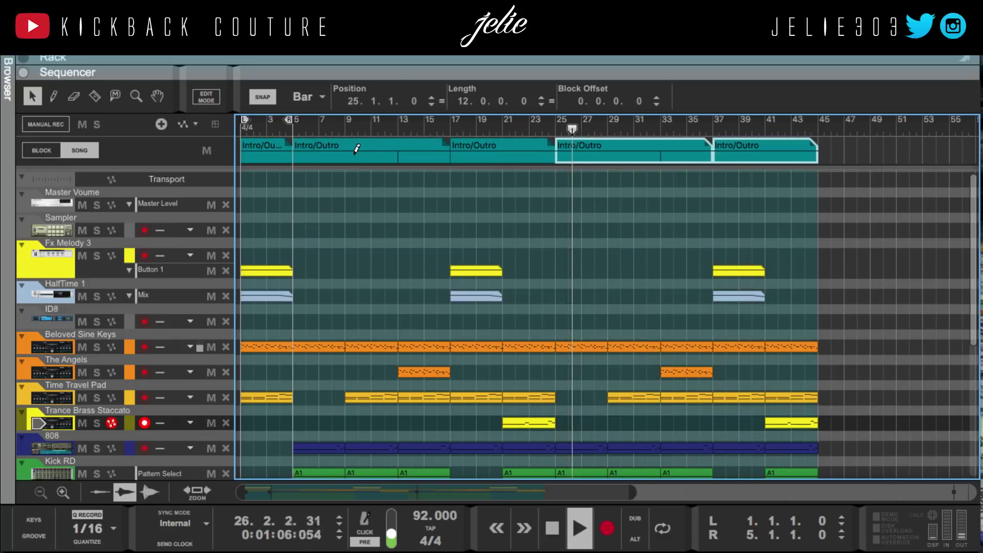
# - Rename the blocks at bars 5, 17, 25 and 37 to Verse, Hook, Verse and Hook
pyautogui.click(331, 146)
pyautogui.click(331, 146)
pyautogui.click(353, 167)
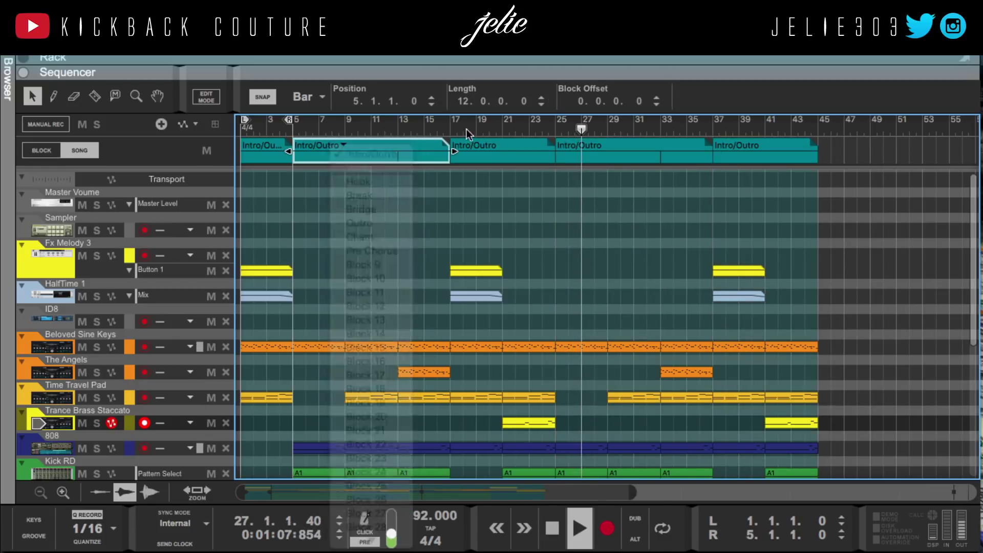
pyautogui.click(504, 156)
pyautogui.click(493, 144)
pyautogui.click(502, 182)
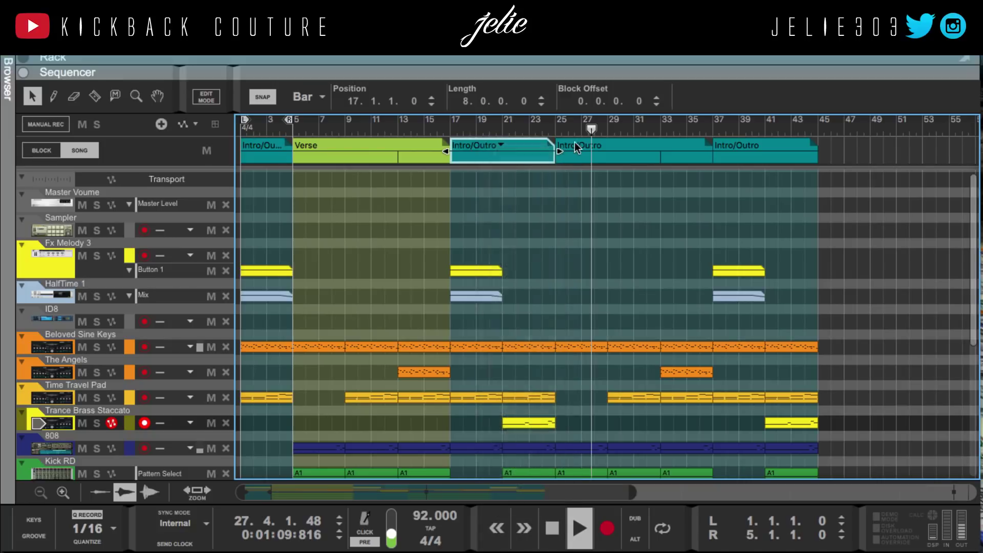
pyautogui.click(594, 157)
pyautogui.click(594, 145)
pyautogui.click(601, 169)
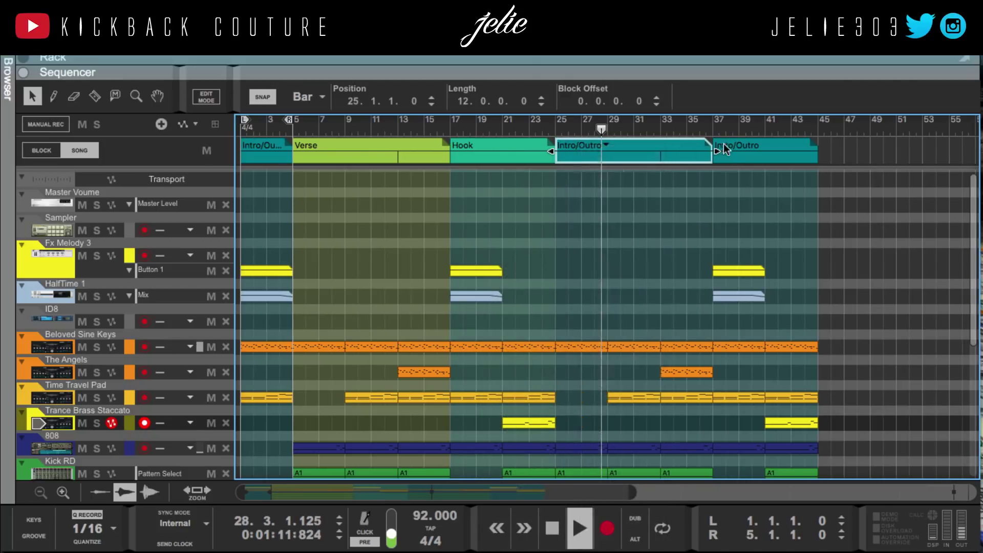
pyautogui.click(731, 145)
pyautogui.click(742, 145)
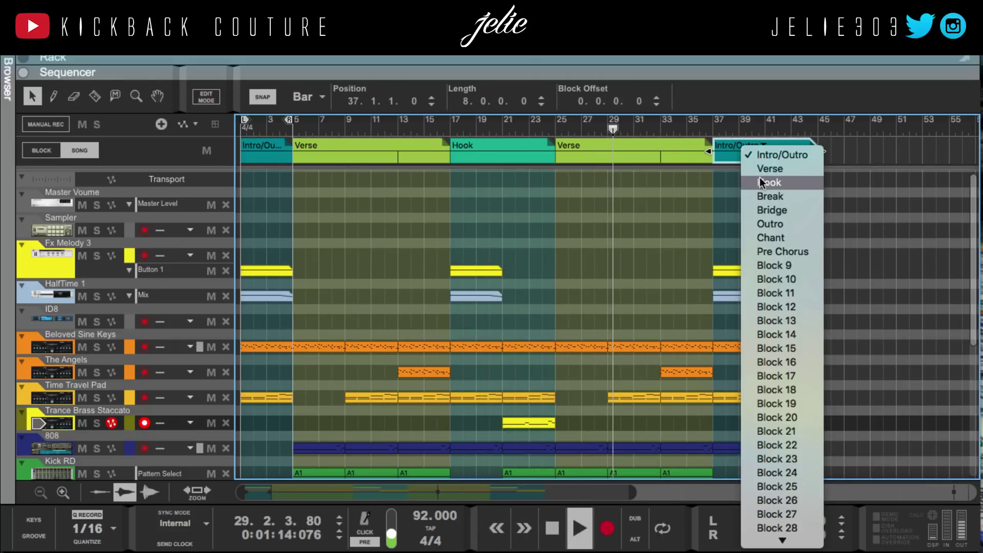
pyautogui.click(760, 179)
# - Duplicate the bar 25–45 clips to bars 45–65
pyautogui.scroll(-3, 717, 307)
pyautogui.moveTo(570, 550); pyautogui.dragTo(572, 550)
pyautogui.hotkey('ctrl', 'd')
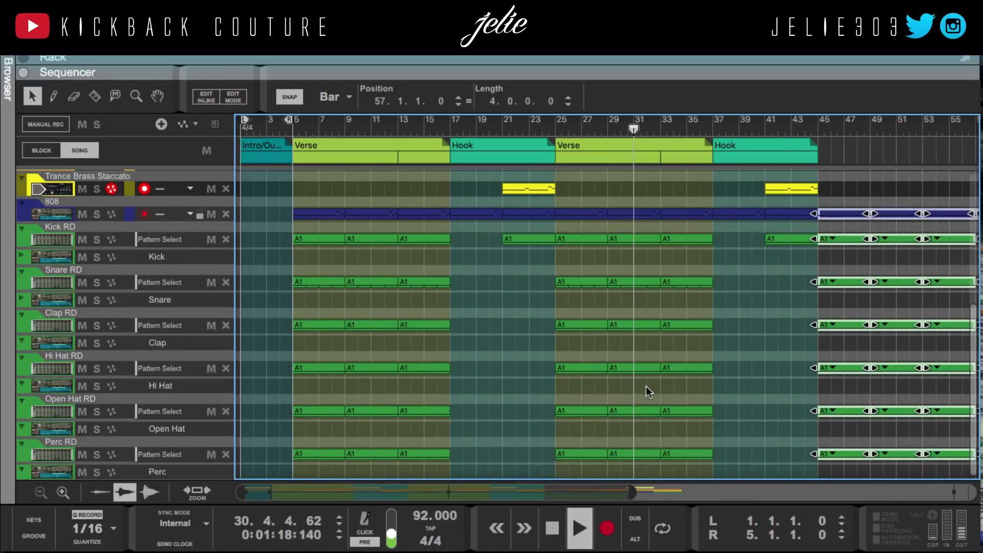
# - Duplicate the Verse and Hook blocks to bar 45 and zoom out to show the full song
pyautogui.moveTo(842, 138); pyautogui.dragTo(567, 158)
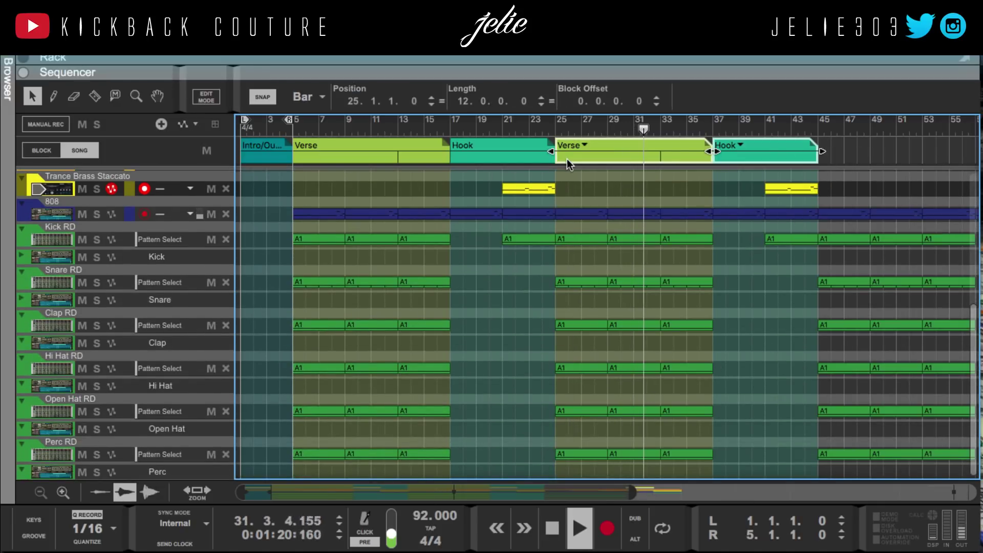
pyautogui.press('super+d')
pyautogui.moveTo(635, 499); pyautogui.dragTo(894, 499)
pyautogui.scroll(5, 572, 247)
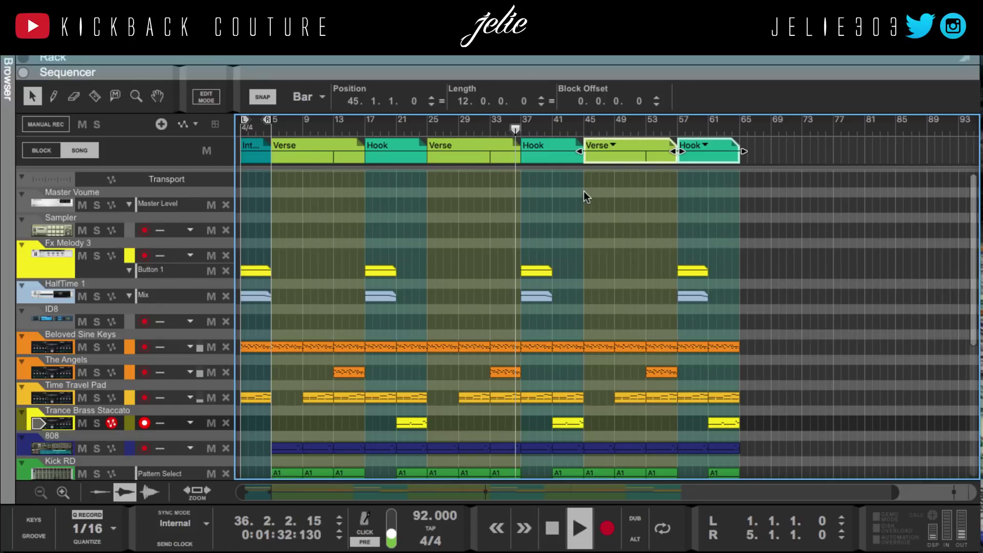
# - Draw a new block at bar 65 and name it Outro
pyautogui.press('w')
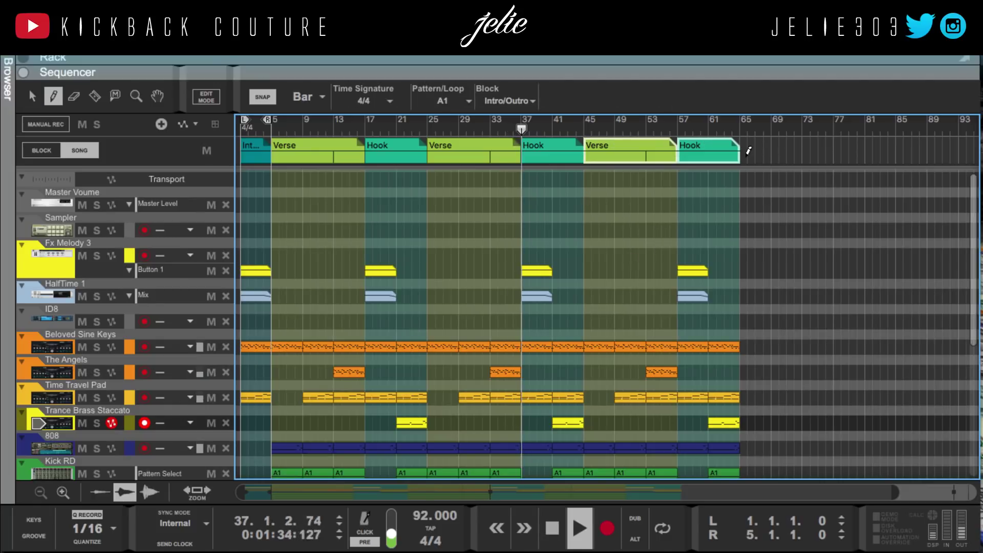
pyautogui.moveTo(743, 151)
pyautogui.mouseDown()
pyautogui.moveTo(786, 163)
pyautogui.moveTo(762, 168)
pyautogui.moveTo(769, 176)
pyautogui.mouseUp()
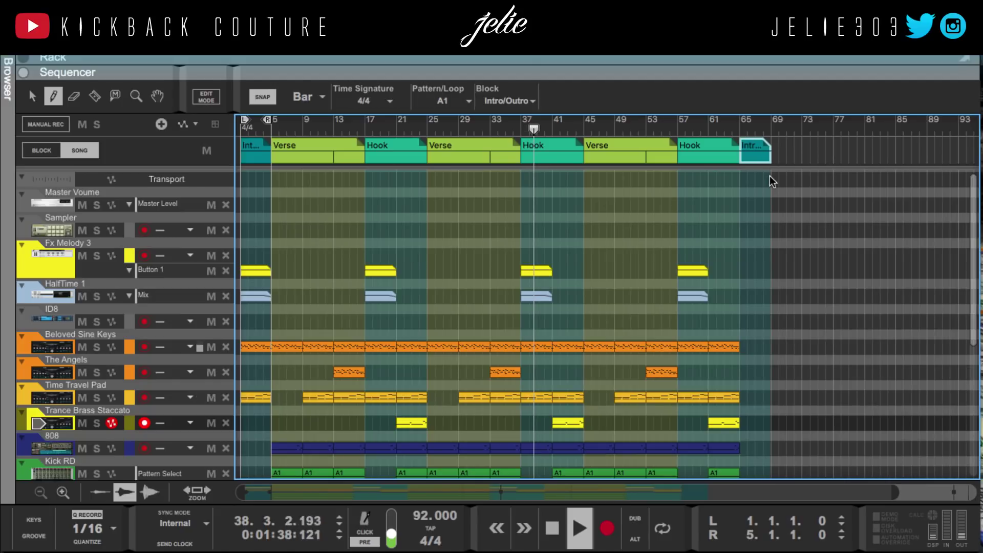
pyautogui.press('q')
pyautogui.click(754, 147)
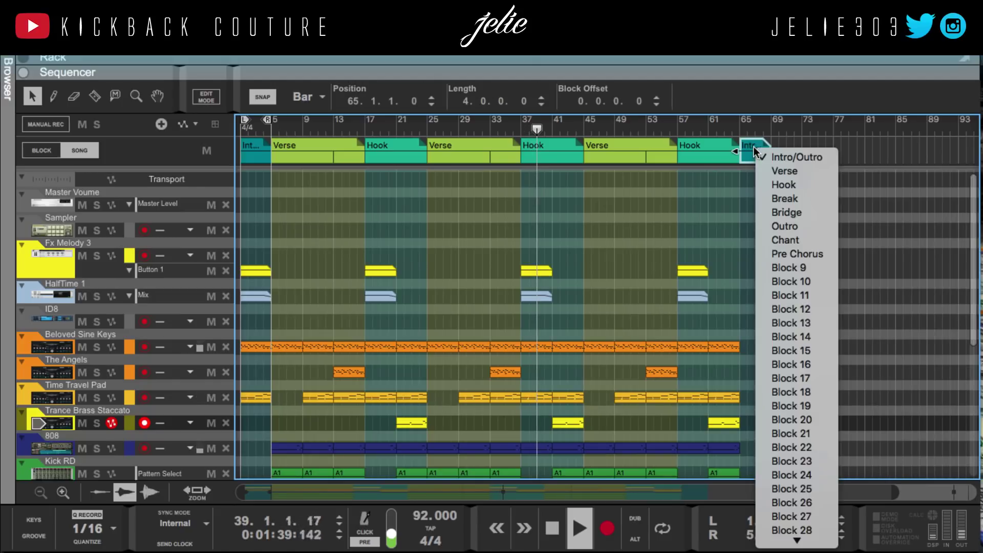
pyautogui.click(791, 225)
# - Copy The Angels clip to bar 65, removing a stray Beloved Sine Keys copy there
pyautogui.scroll(-2, 758, 275)
pyautogui.click(766, 297)
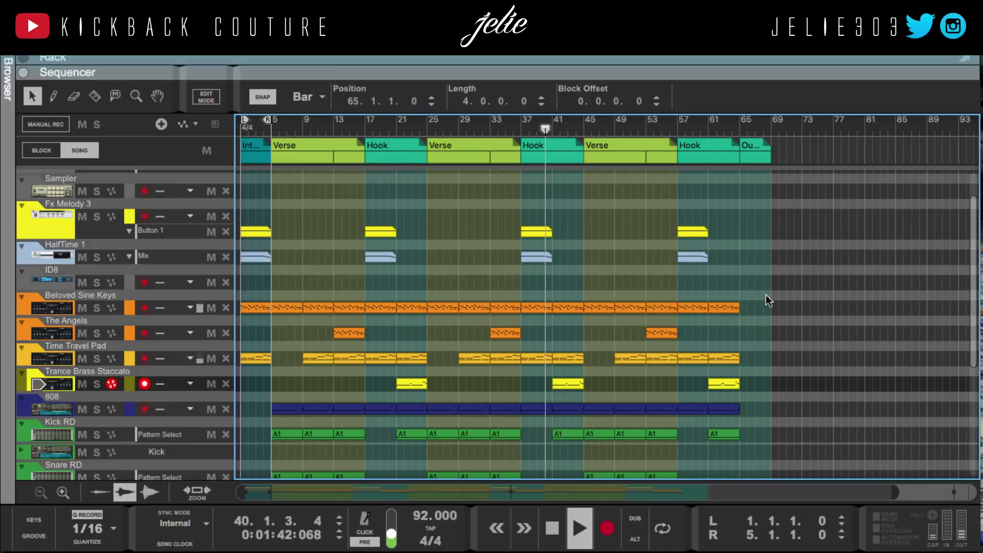
pyautogui.click(661, 334)
pyautogui.moveTo(660, 334); pyautogui.dragTo(763, 310)
pyautogui.moveTo(727, 358); pyautogui.dragTo(753, 358)
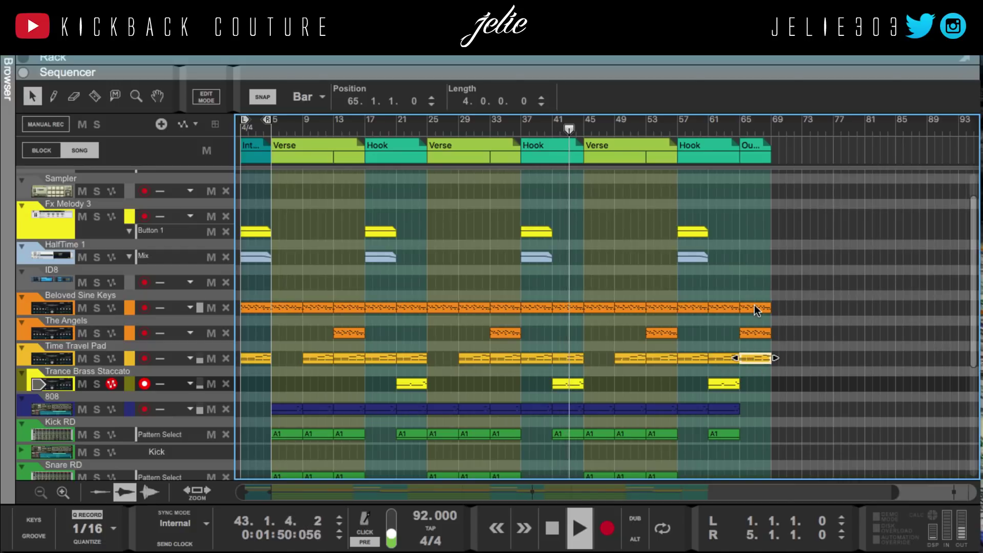
pyautogui.click(754, 306)
pyautogui.press('Delete')
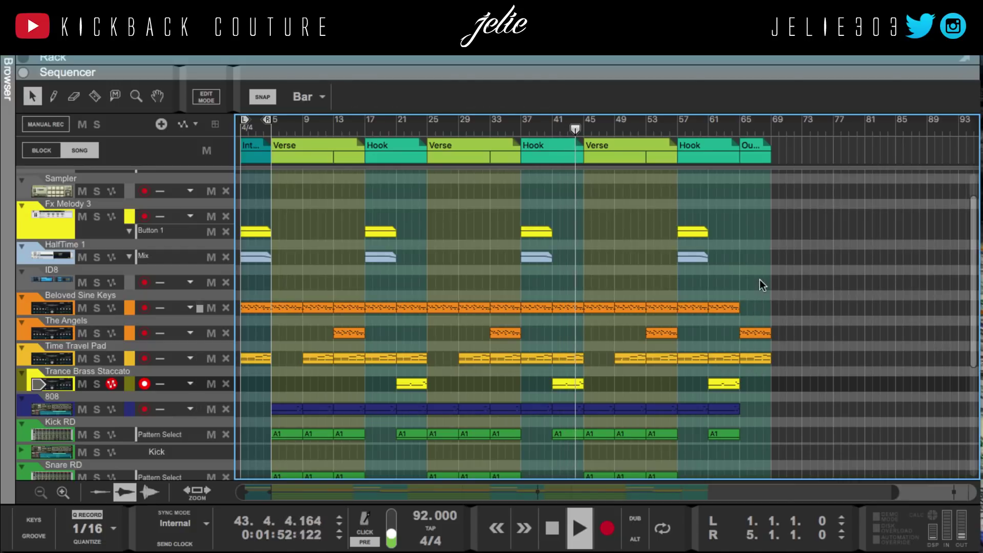
# - Rename the final bar 65–69 block to Intro/Outro
pyautogui.scroll(-5, 751, 241)
pyautogui.click(752, 146)
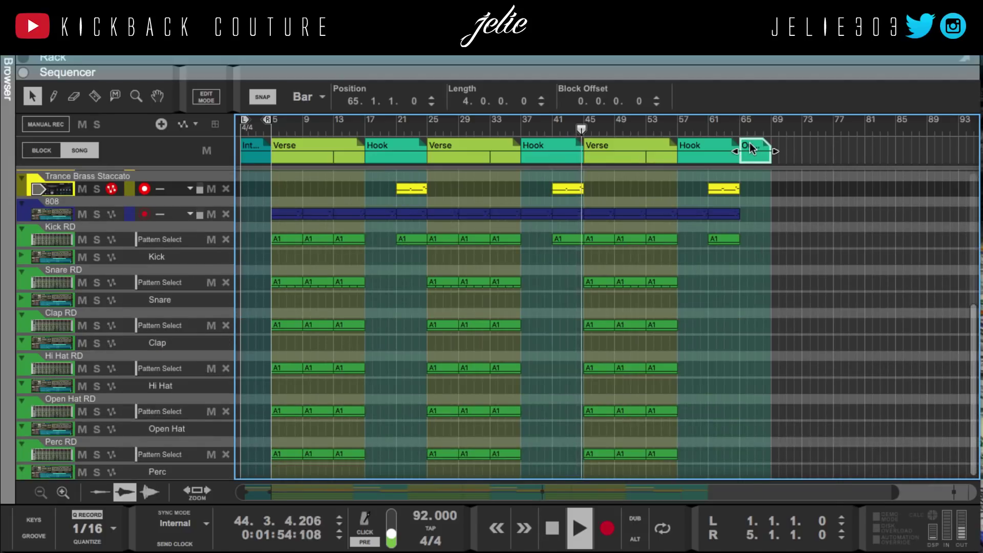
pyautogui.click(759, 153)
pyautogui.click(753, 186)
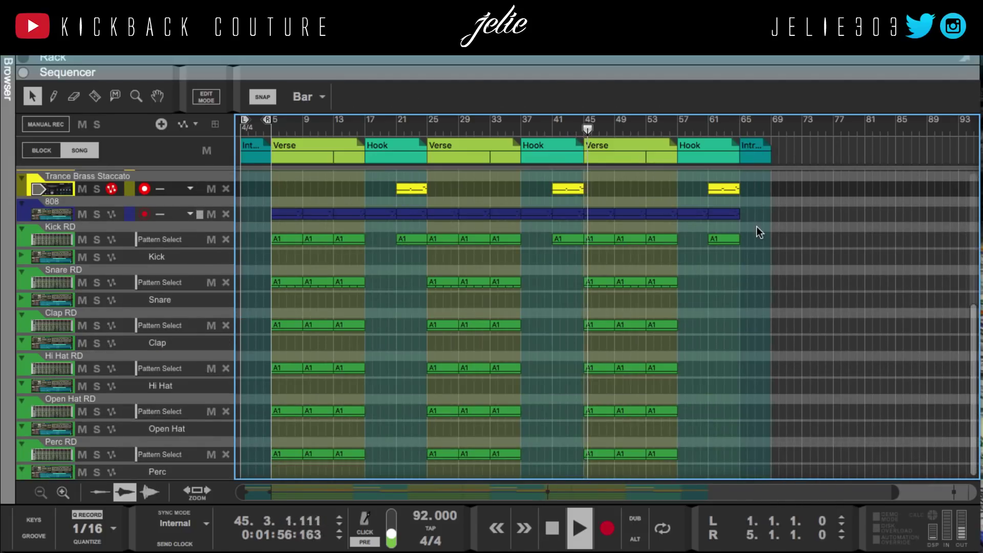
pyautogui.scroll(6, 749, 232)
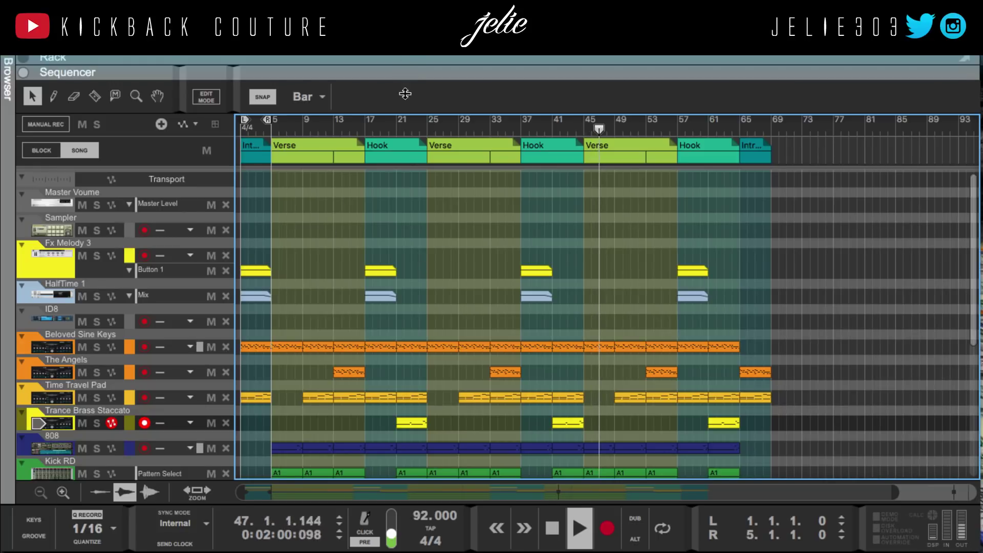
# - Fold the Time Travel Pad, The Angels and Beloved Sine Keys instrument panels in the rack
pyautogui.moveTo(408, 58); pyautogui.dragTo(391, 499)
pyautogui.scroll(2, 223, 345)
pyautogui.scroll(10, 191, 272)
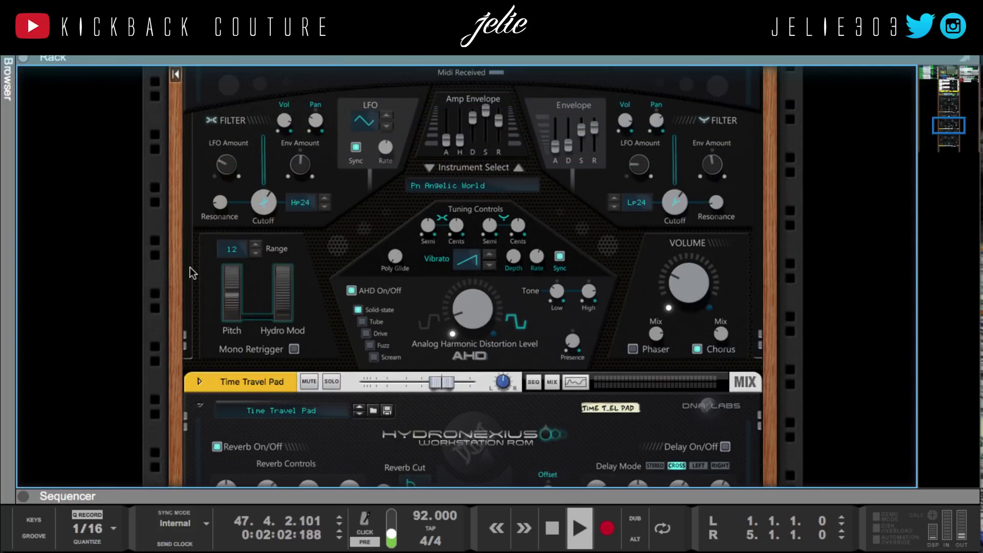
pyautogui.click(198, 403)
pyautogui.scroll(5, 210, 246)
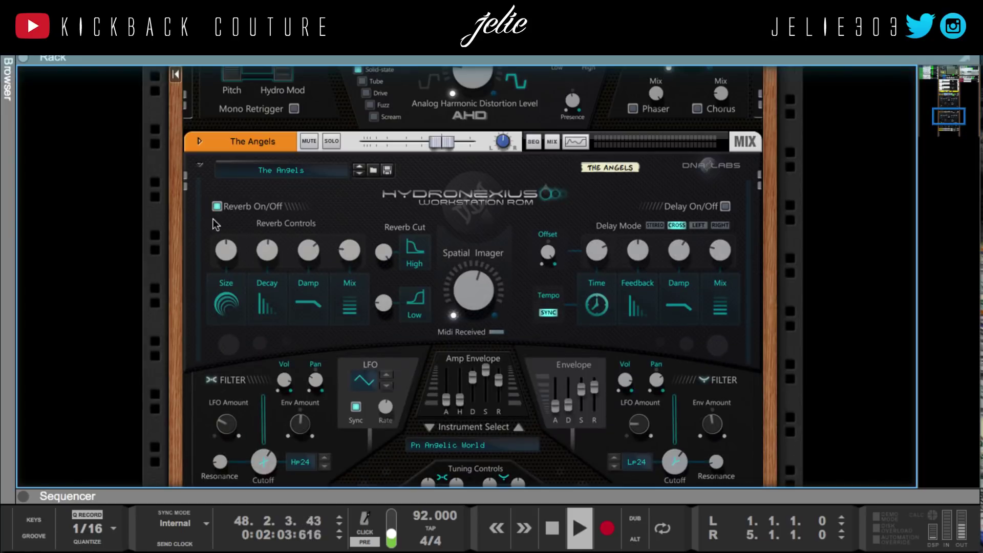
pyautogui.click(200, 166)
pyautogui.scroll(5, 206, 173)
pyautogui.click(198, 156)
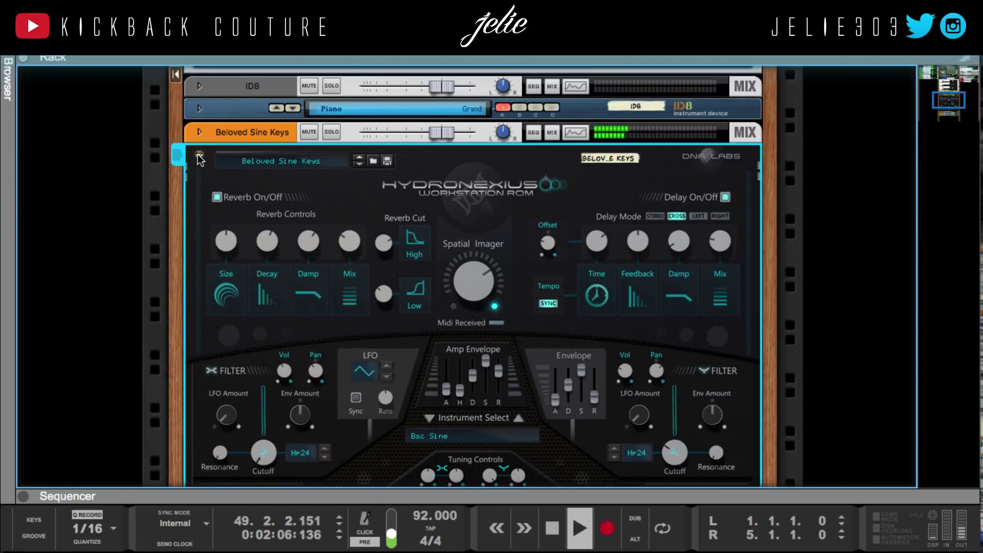
pyautogui.click(199, 156)
# - Move the Master Level clip to bar 65 and the song end marker to bar 69
pyautogui.moveTo(293, 499); pyautogui.dragTo(293, 75)
pyautogui.hscroll(1, 724, 265)
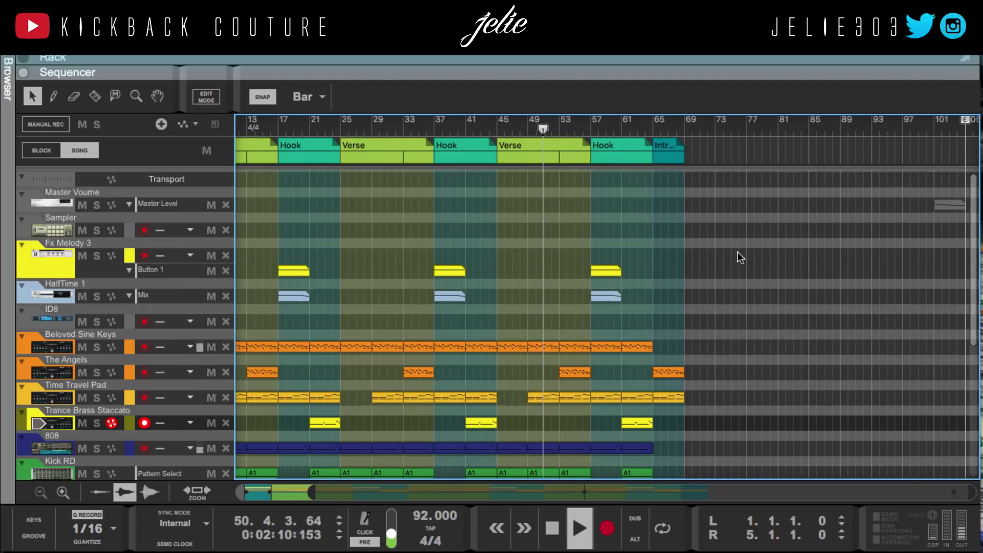
pyautogui.moveTo(953, 202); pyautogui.dragTo(669, 204)
pyautogui.moveTo(910, 121); pyautogui.dragTo(687, 125)
pyautogui.hscroll(-3, 686, 133)
# - Collapse the effect devices inside the combinator
pyautogui.moveTo(644, 77); pyautogui.dragTo(606, 544)
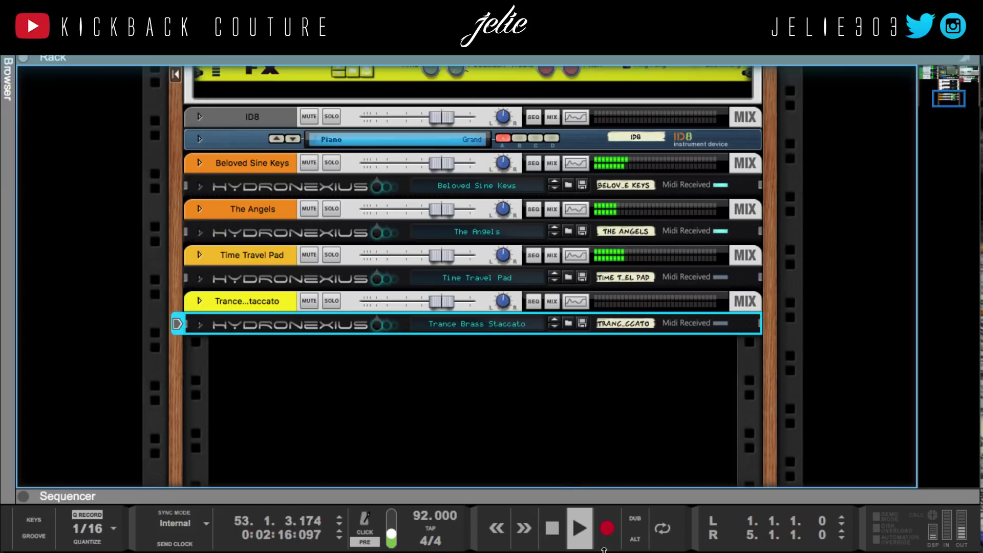
pyautogui.scroll(5, 477, 335)
pyautogui.scroll(5, 308, 300)
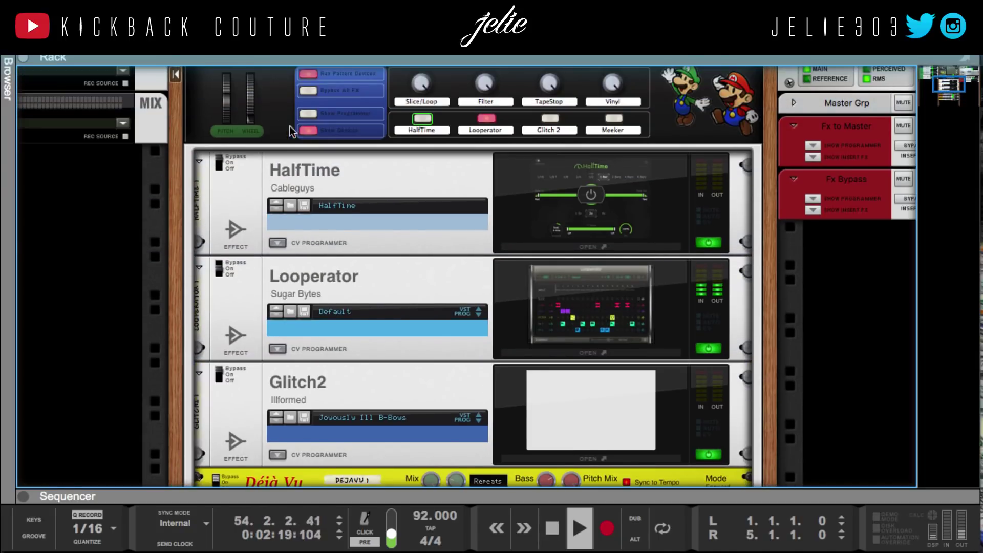
pyautogui.click(303, 130)
pyautogui.scroll(3, 219, 204)
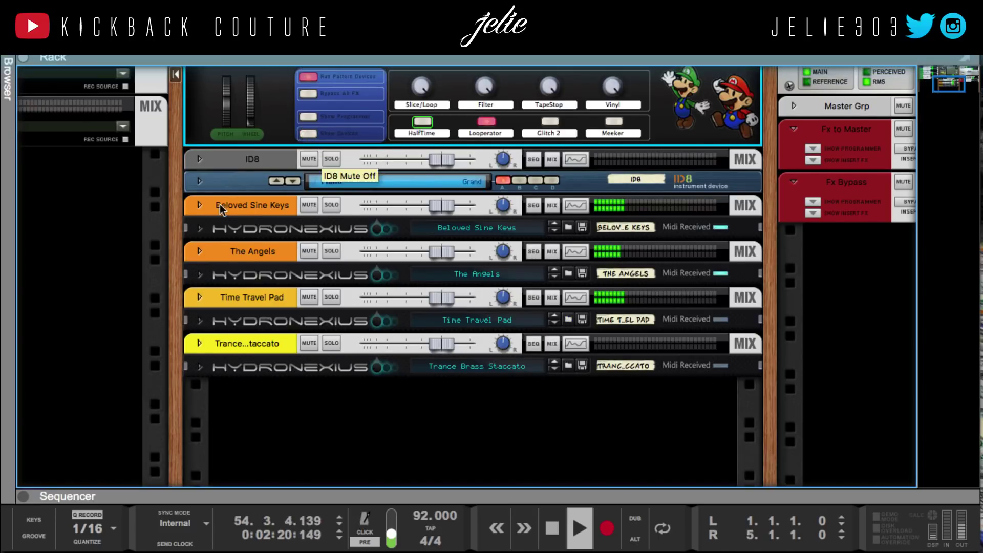
# - Set the Track Color of the tracks from ID8 through Trance Brass Staccato to Graphite
pyautogui.click(254, 292)
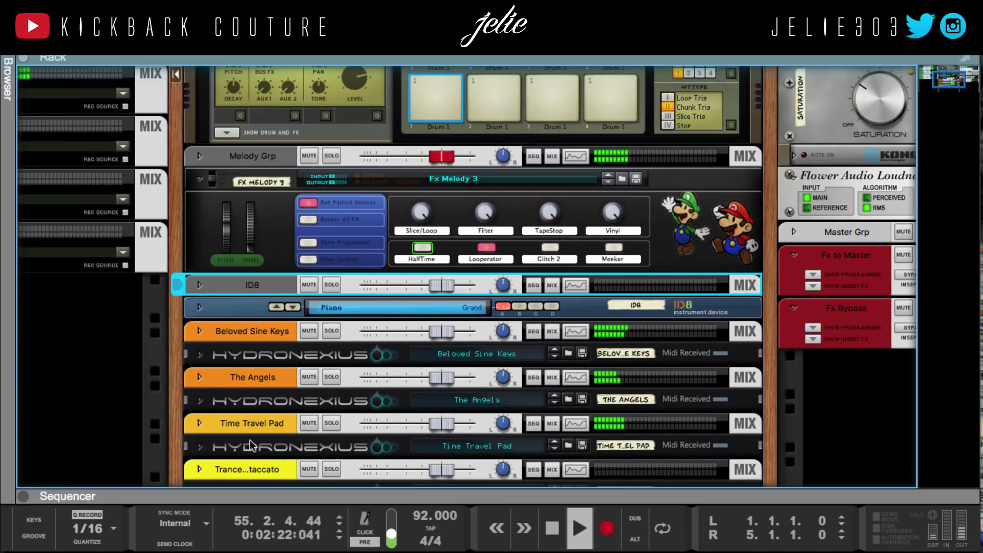
pyautogui.scroll(-1, 251, 434)
pyautogui.keyDown('shift'); pyautogui.click(254, 414); pyautogui.keyUp('shift')
pyautogui.rightClick(255, 412)
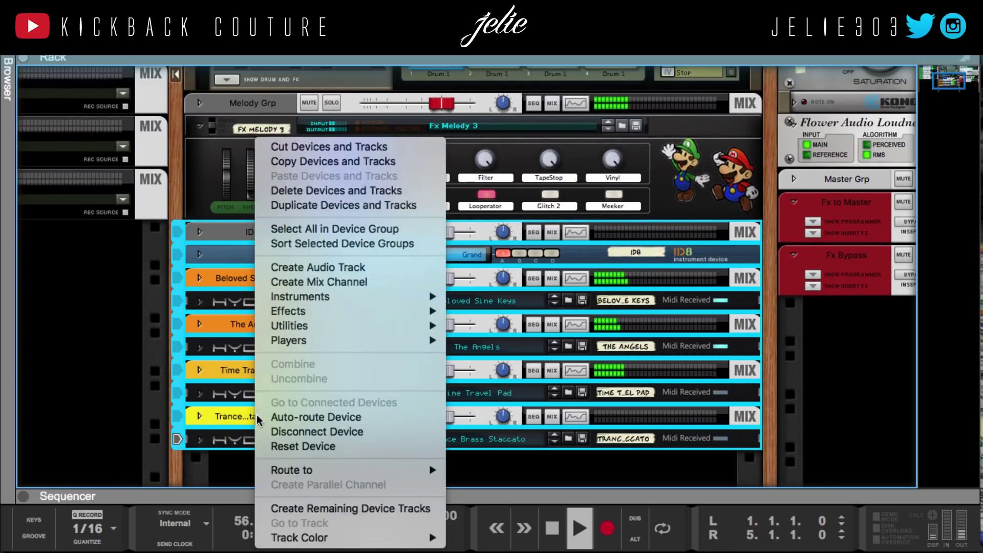
pyautogui.moveTo(291, 470)
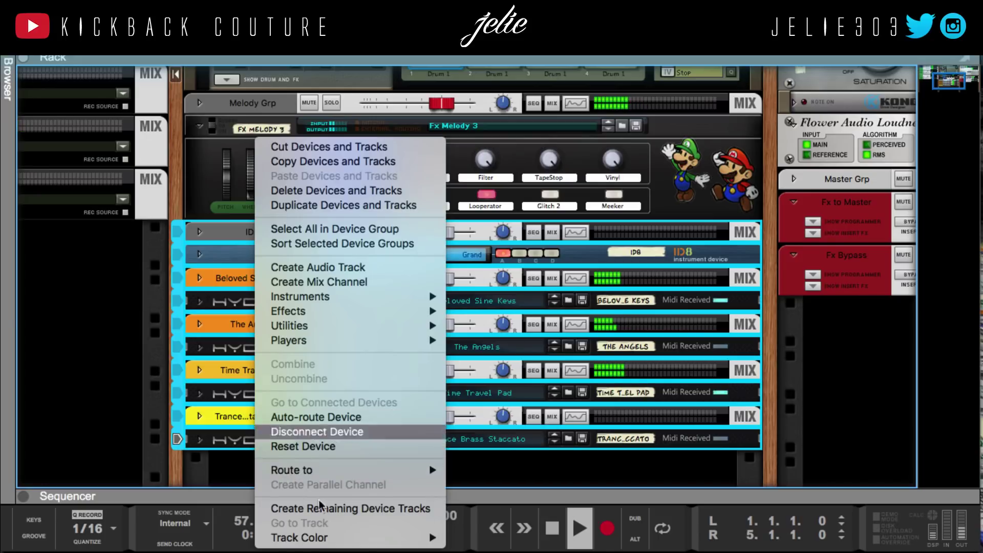
pyautogui.click(499, 523)
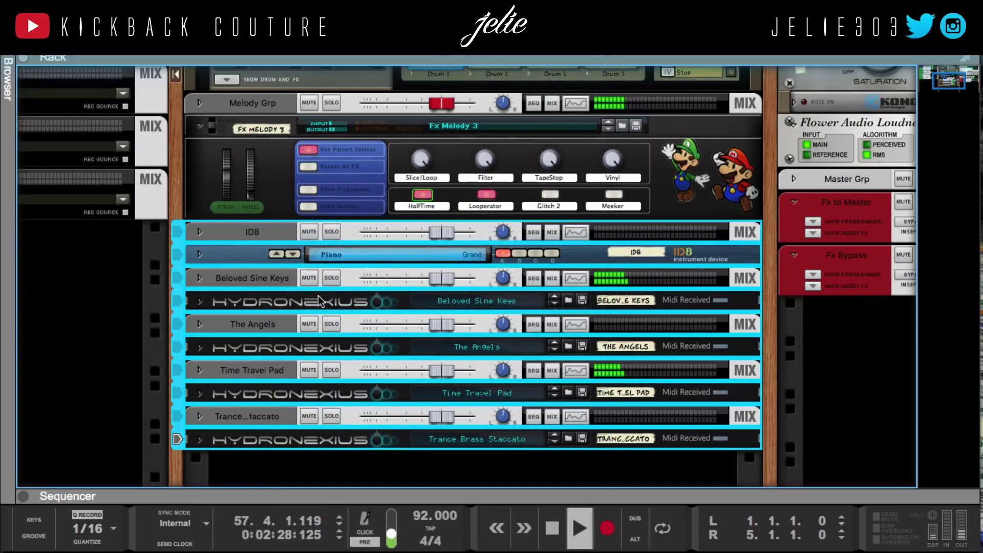
pyautogui.hscroll(-10, 318, 296)
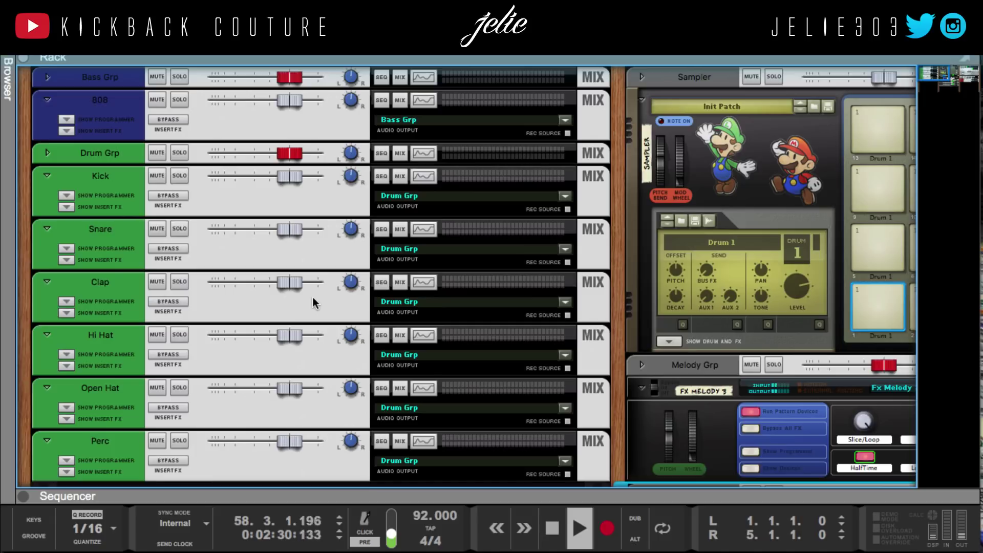
pyautogui.hscroll(10, 312, 297)
pyautogui.scroll(-5, 312, 297)
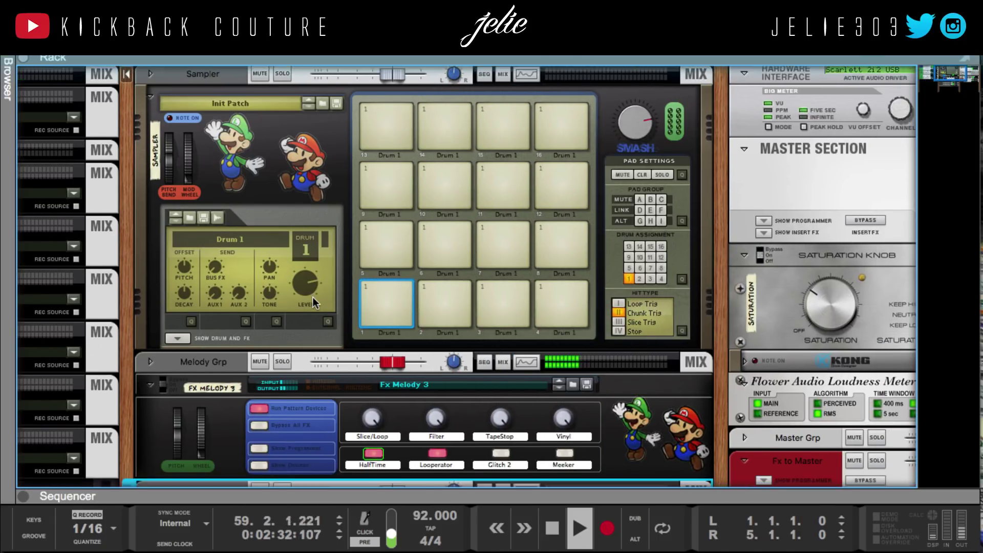
pyautogui.moveTo(326, 495); pyautogui.dragTo(325, 353)
# - Delete the Kick track along with its device, then undo the deletion
pyautogui.press('F6')
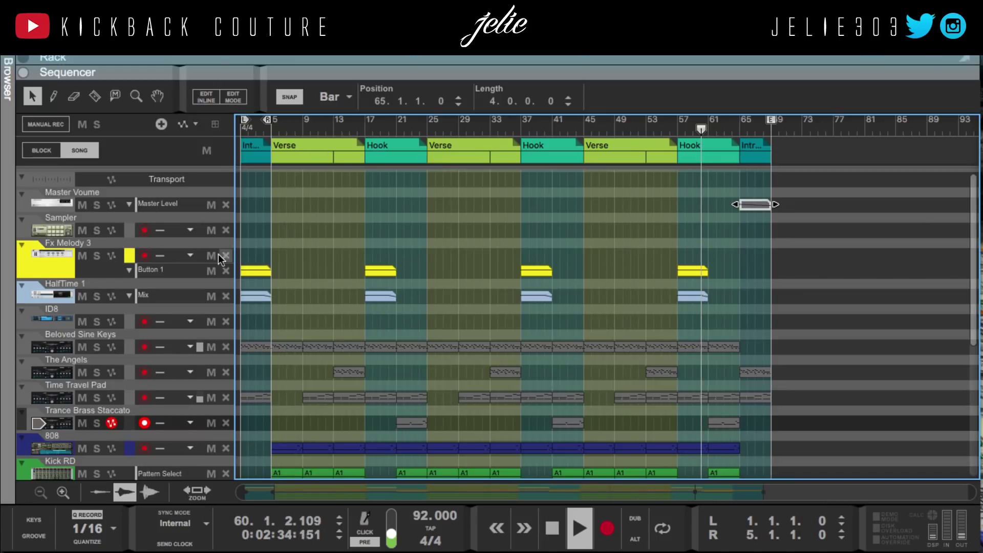
pyautogui.scroll(-5, 218, 254)
pyautogui.click(59, 257)
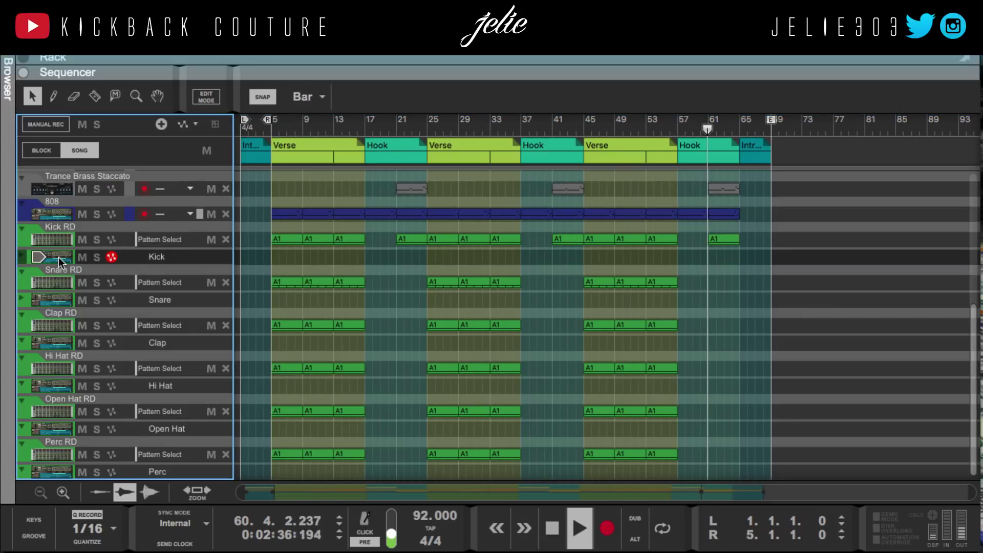
pyautogui.press('Delete')
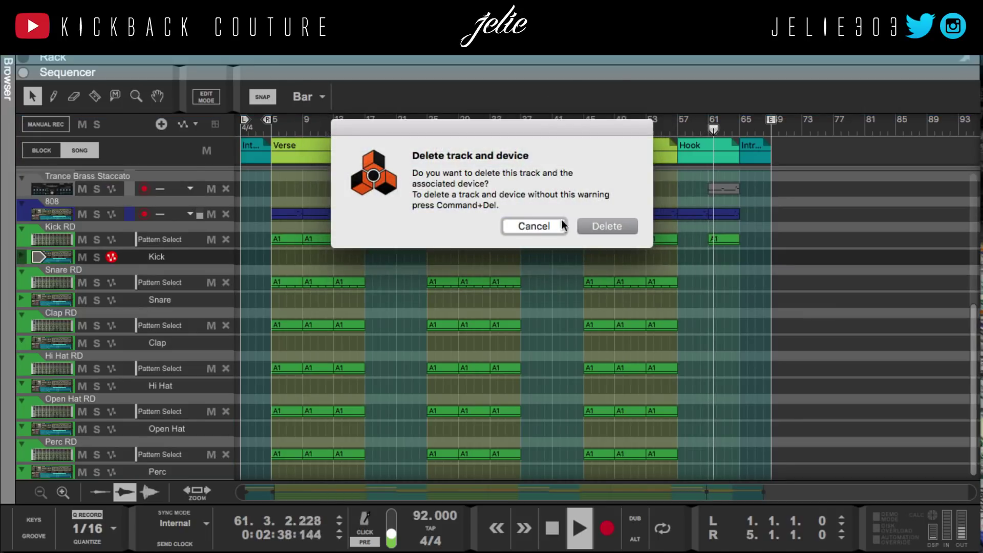
pyautogui.click(608, 226)
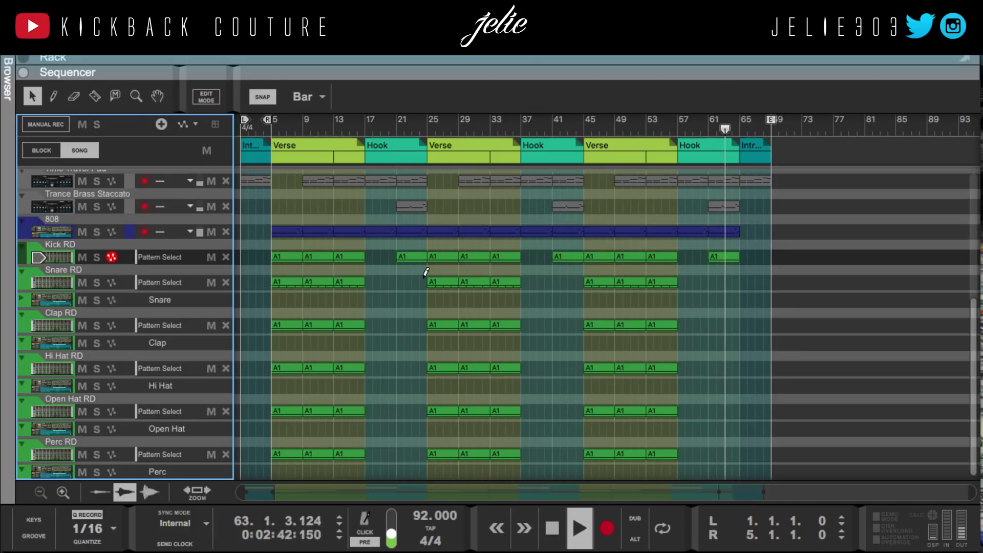
pyautogui.hotkey('ctrl', 'z')
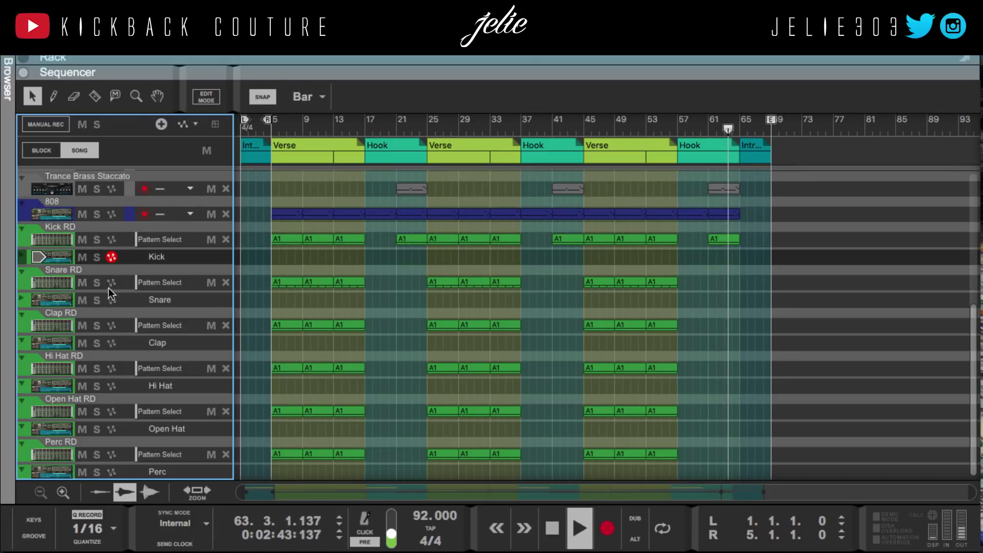
# - Remove the separate device lanes for Kick, Snare, Clap, Hi Hat, Open Hat and Perc
pyautogui.rightClick(59, 257)
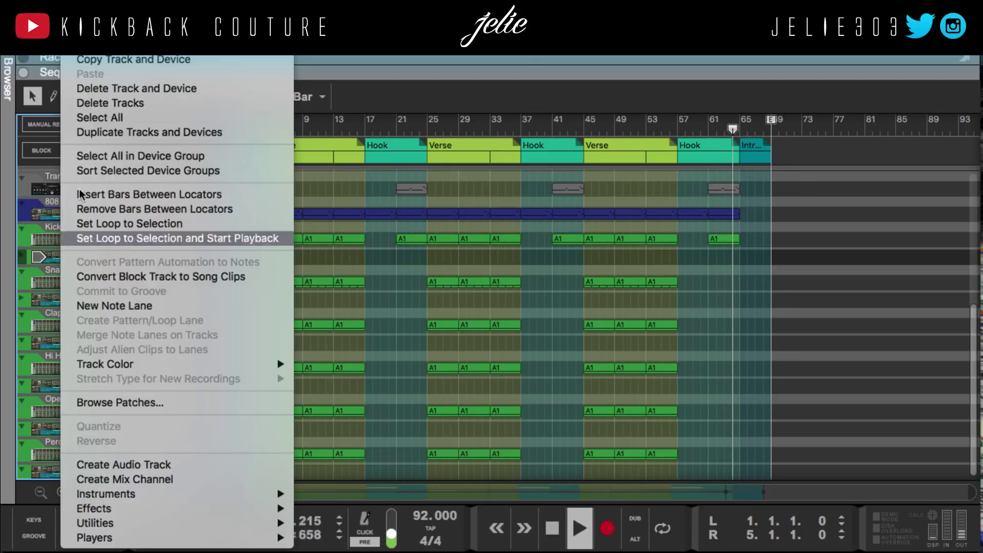
pyautogui.click(121, 104)
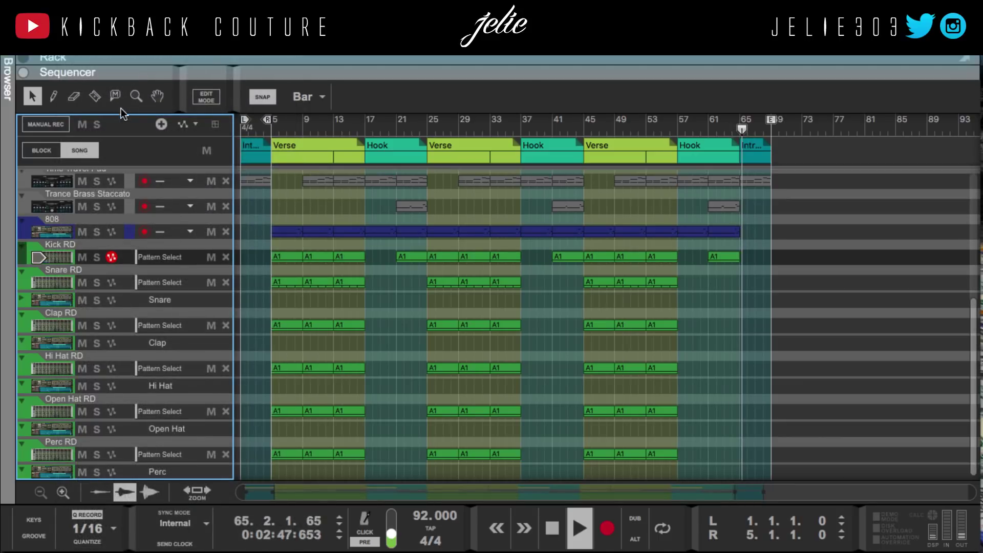
pyautogui.rightClick(51, 298)
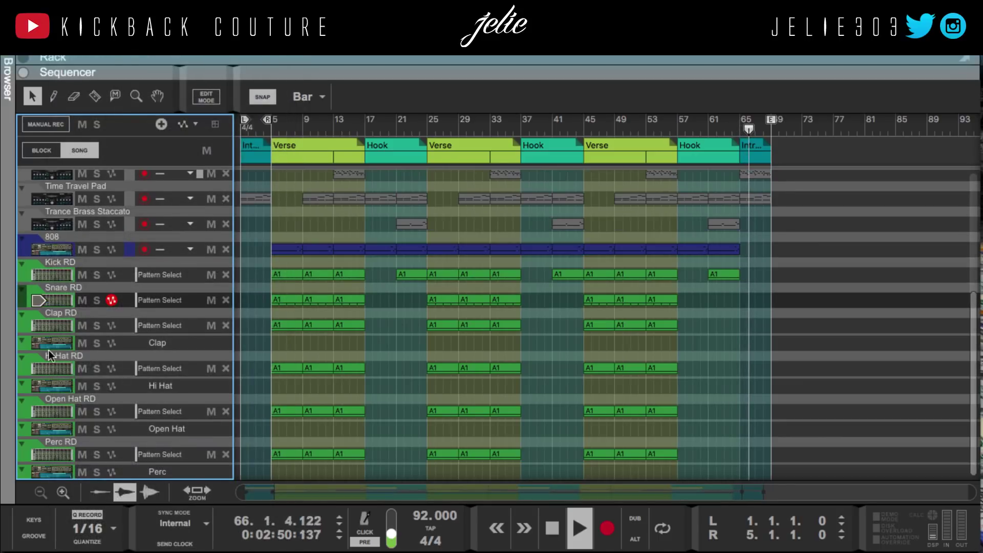
pyautogui.rightClick(51, 344)
pyautogui.click(79, 103)
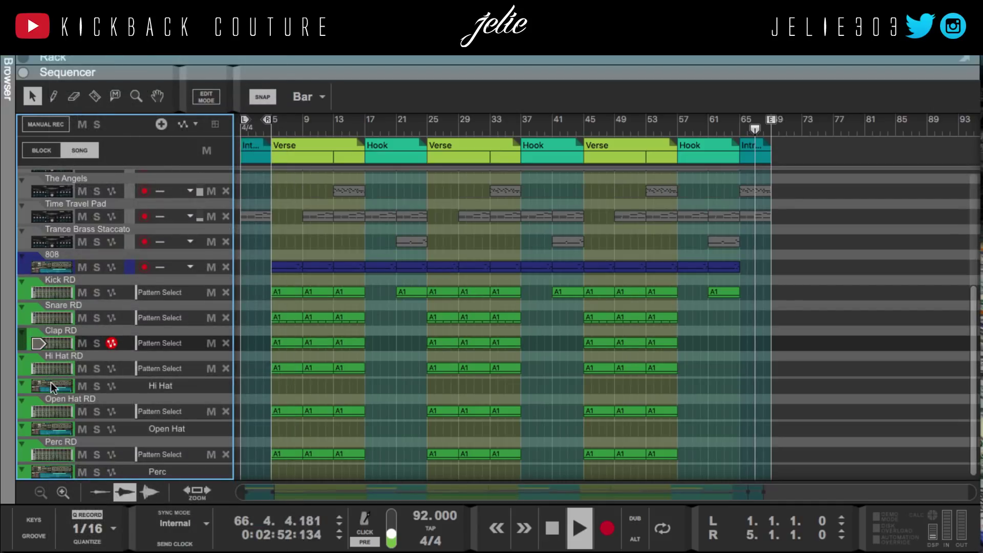
pyautogui.rightClick(51, 382)
pyautogui.click(127, 103)
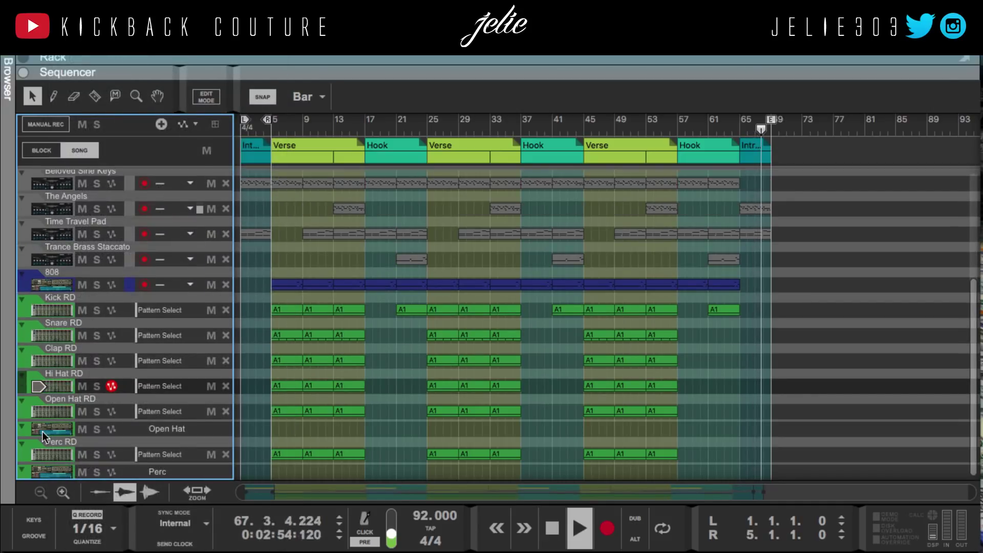
pyautogui.rightClick(42, 432)
pyautogui.click(94, 103)
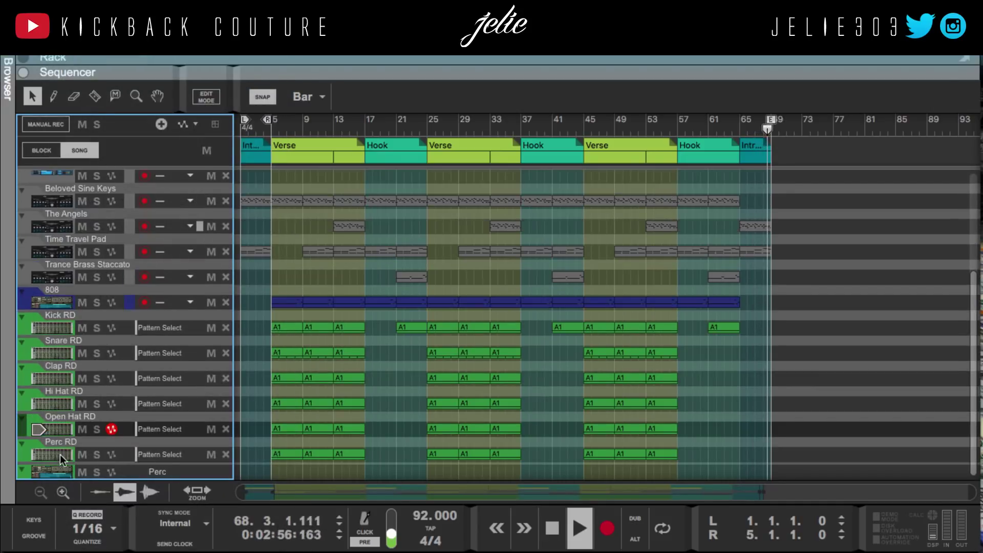
pyautogui.rightClick(54, 469)
pyautogui.click(127, 102)
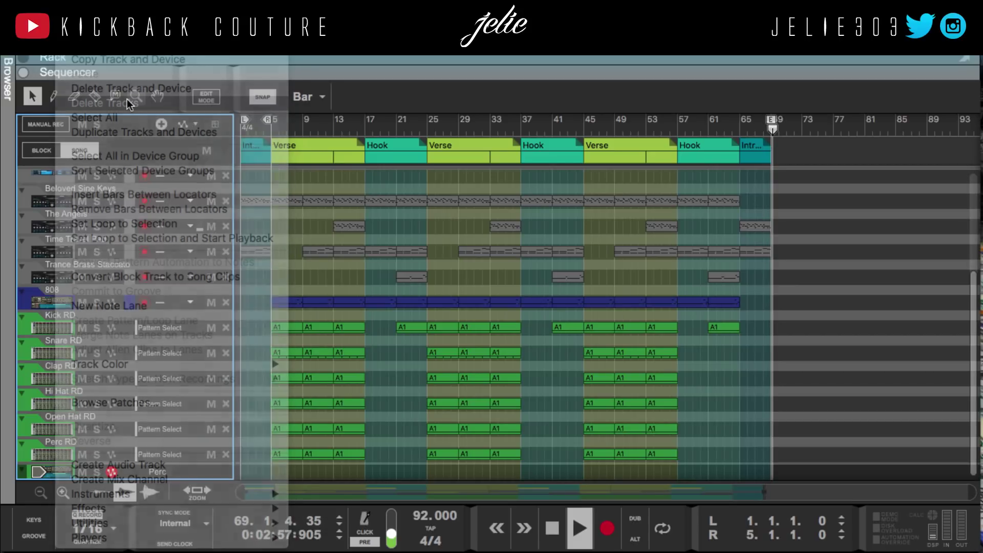
# - Edit the Master Level clip at bar 65 so the master volume fades down at the end
pyautogui.scroll(5, 773, 204)
pyautogui.click(765, 202)
pyautogui.doubleClick(765, 203)
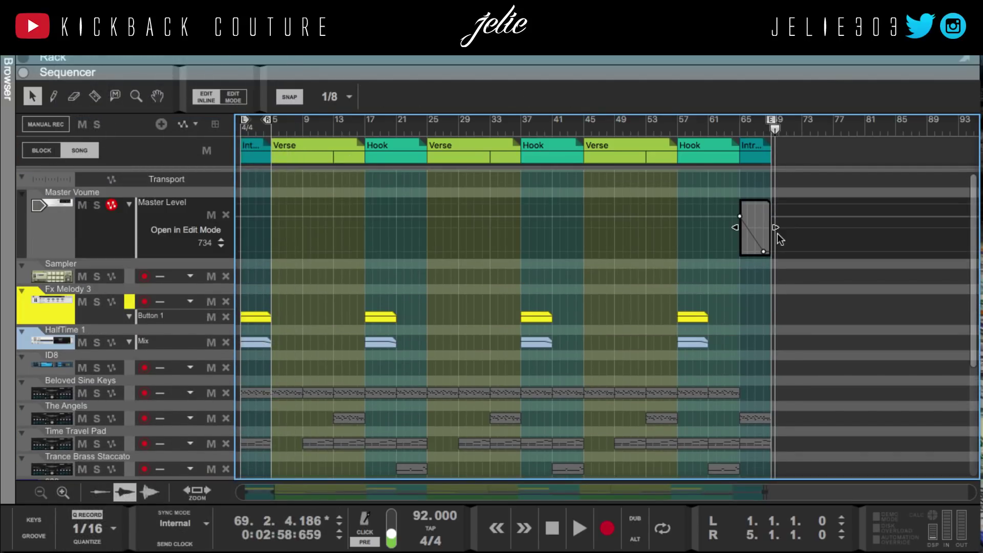
pyautogui.moveTo(775, 227); pyautogui.dragTo(819, 236)
pyautogui.scroll(-5, 318, 217)
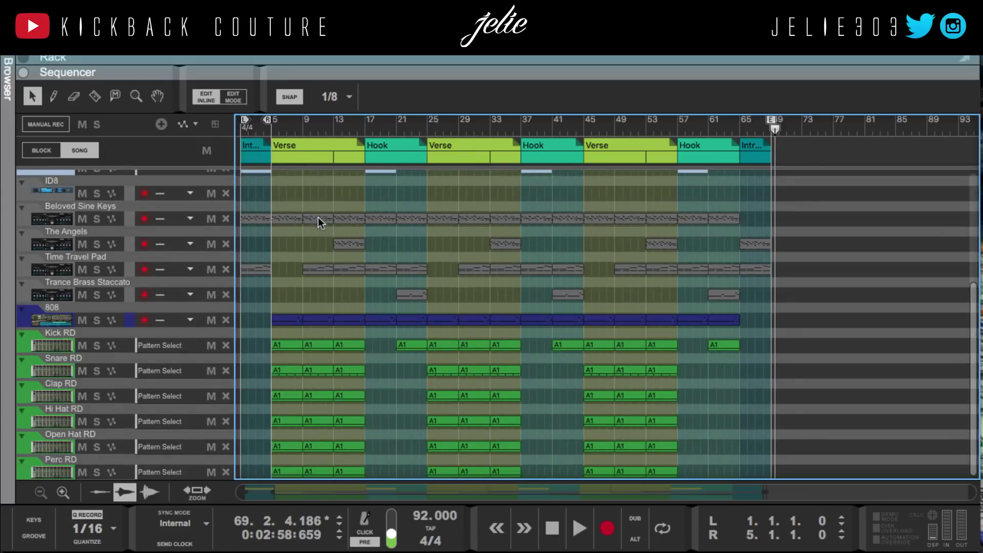
pyautogui.click(286, 318)
pyautogui.click(262, 291)
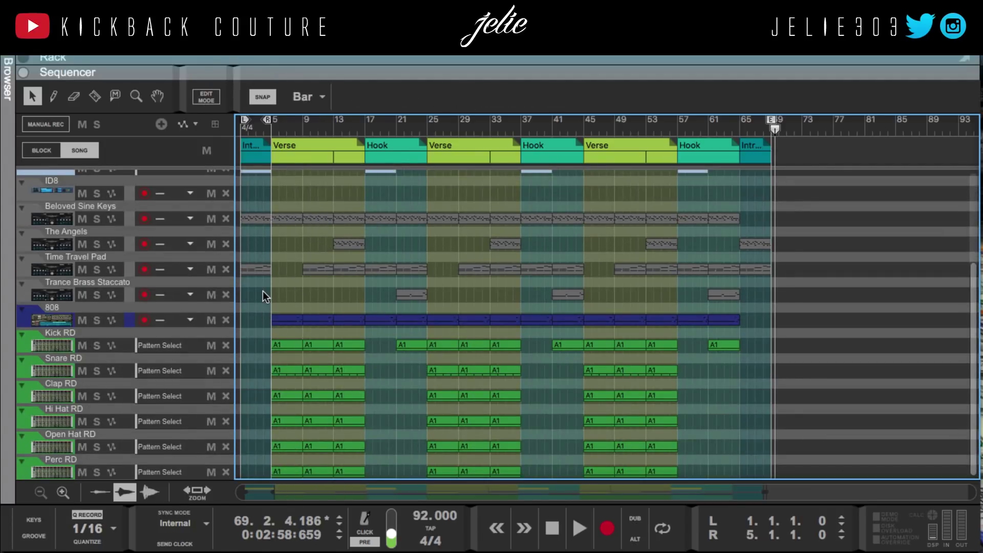